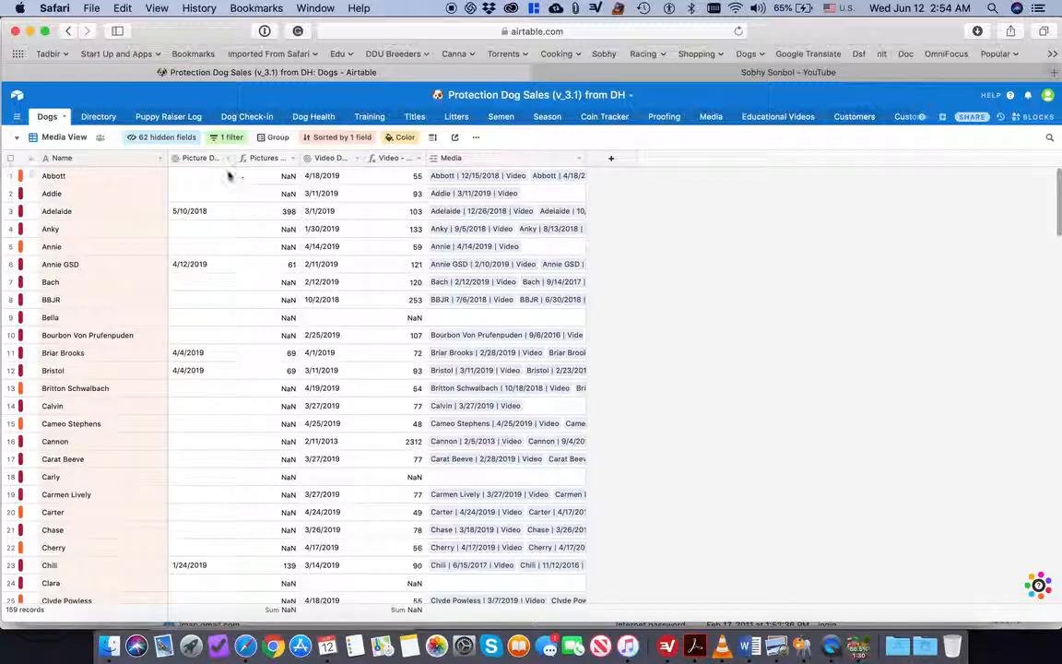
# Expand the Media cell of the Abbott record, review its linked media records and close the list
pyautogui.click(542, 183)
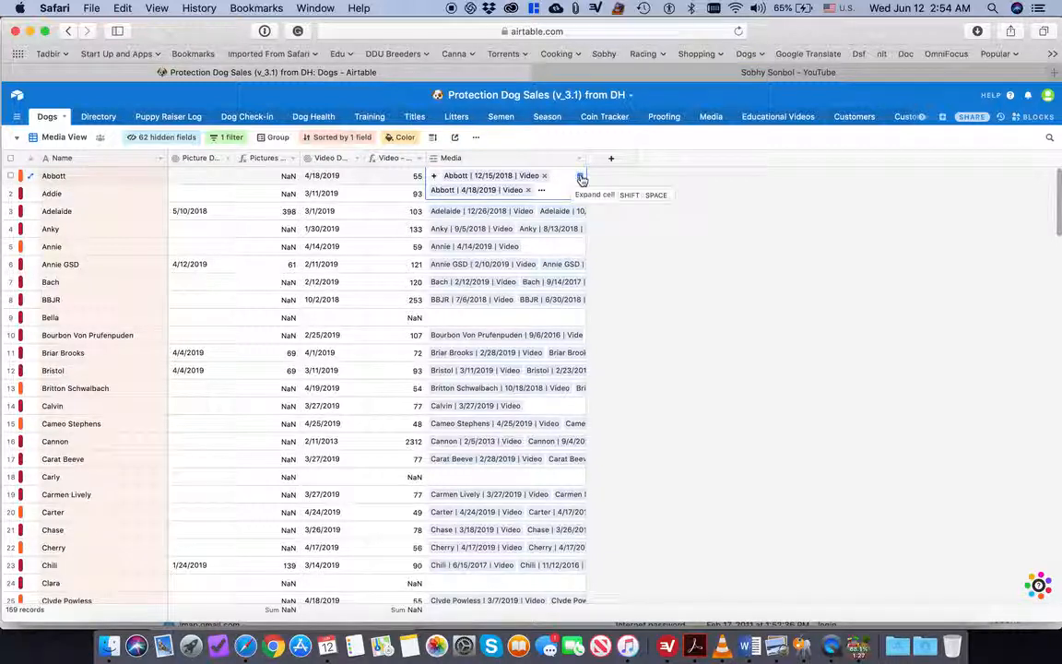
pyautogui.click(581, 178)
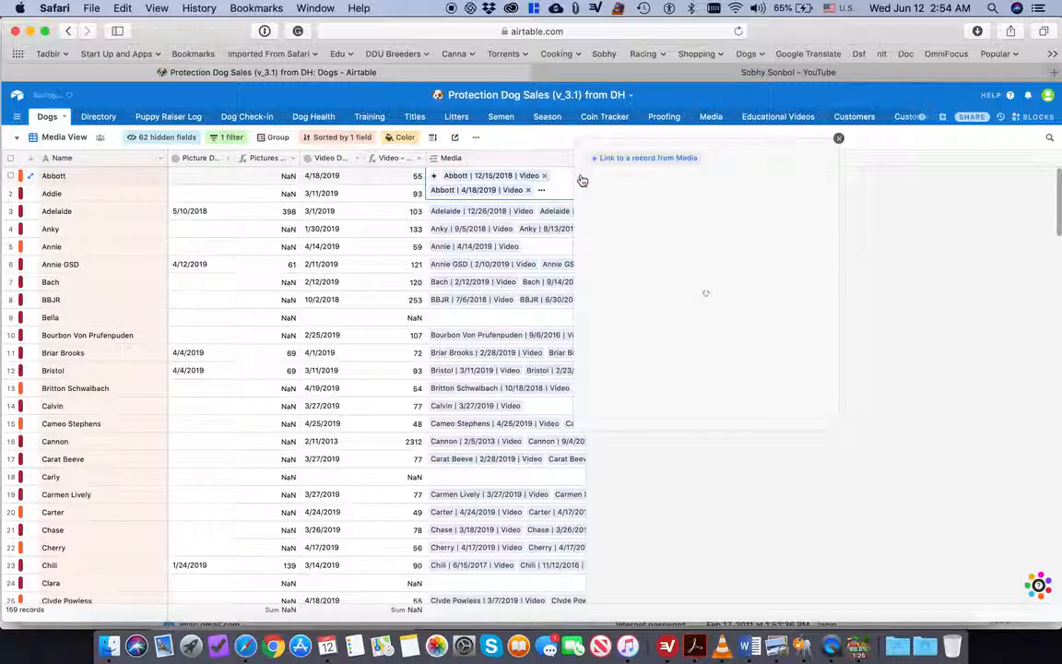
pyautogui.scroll(-2, 649, 209)
pyautogui.scroll(2, 648, 252)
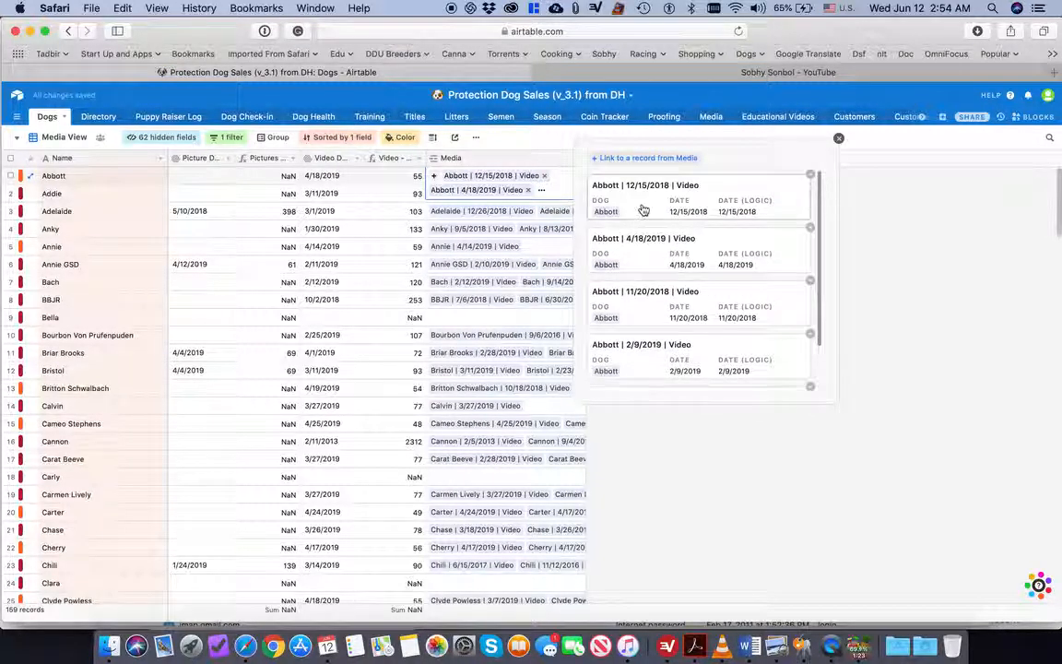
pyautogui.scroll(-1, 738, 204)
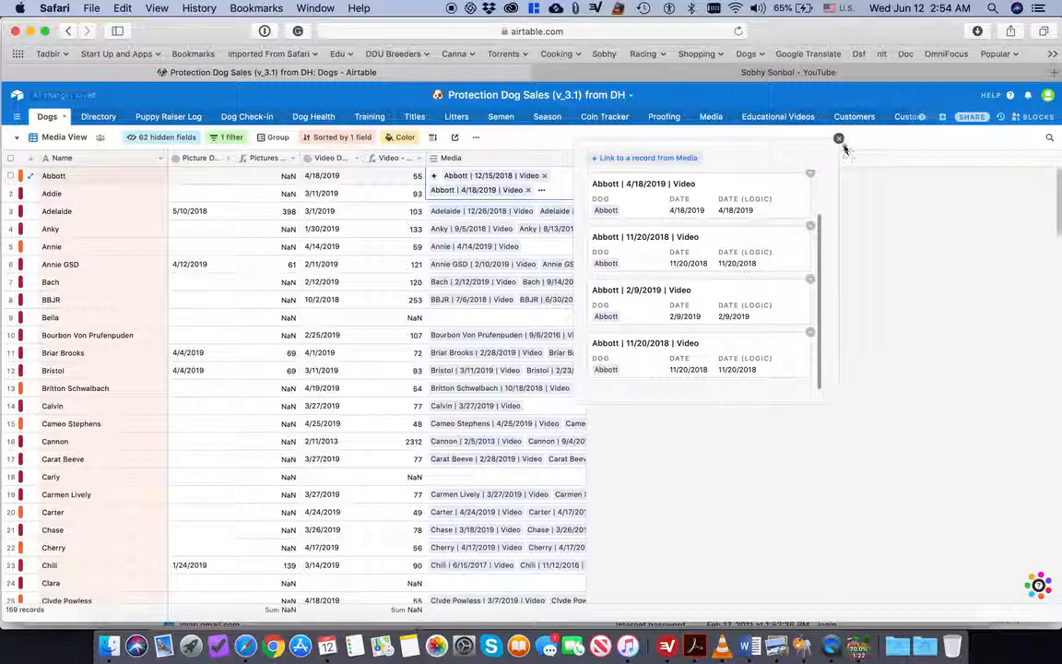
pyautogui.click(838, 137)
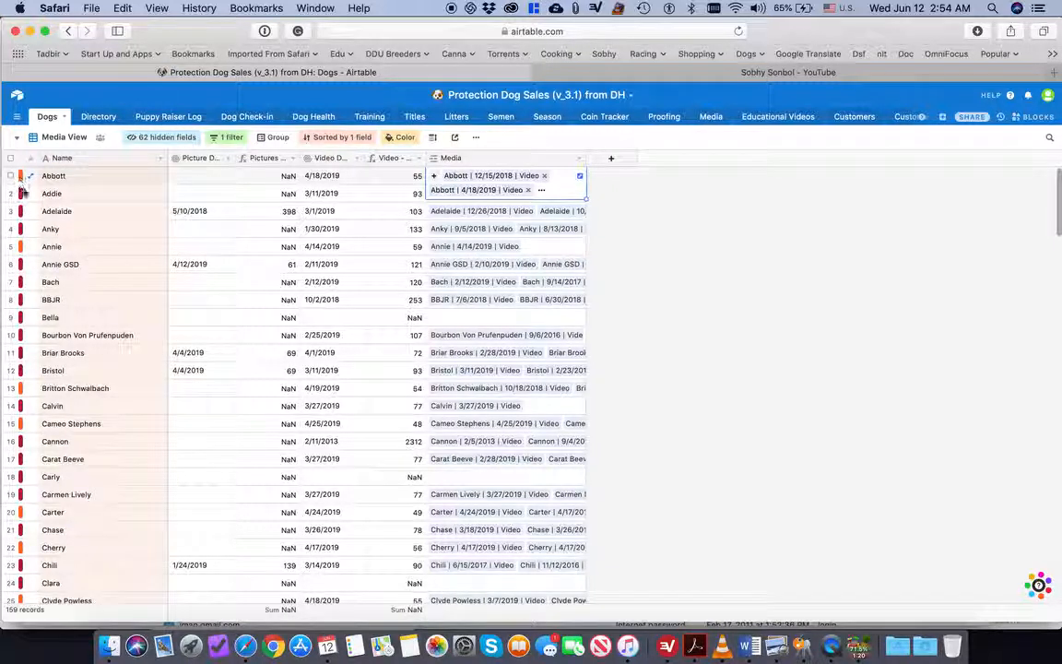
# Review the record color conditions of the Media View and check the color coding down the dog list
pyautogui.click(386, 193)
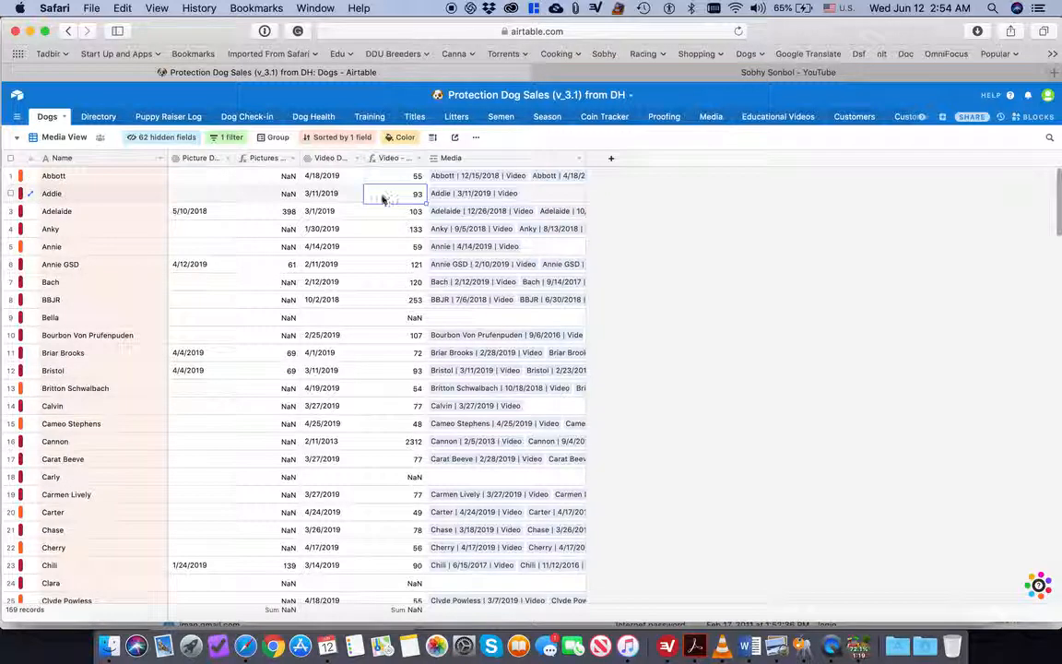
pyautogui.click(391, 140)
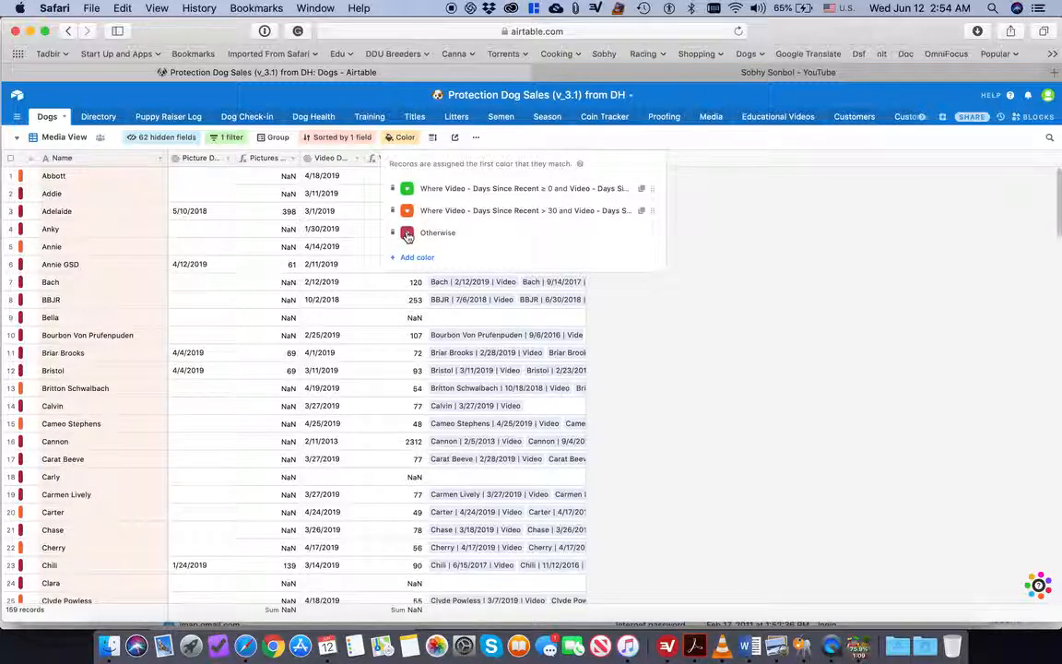
pyautogui.click(378, 314)
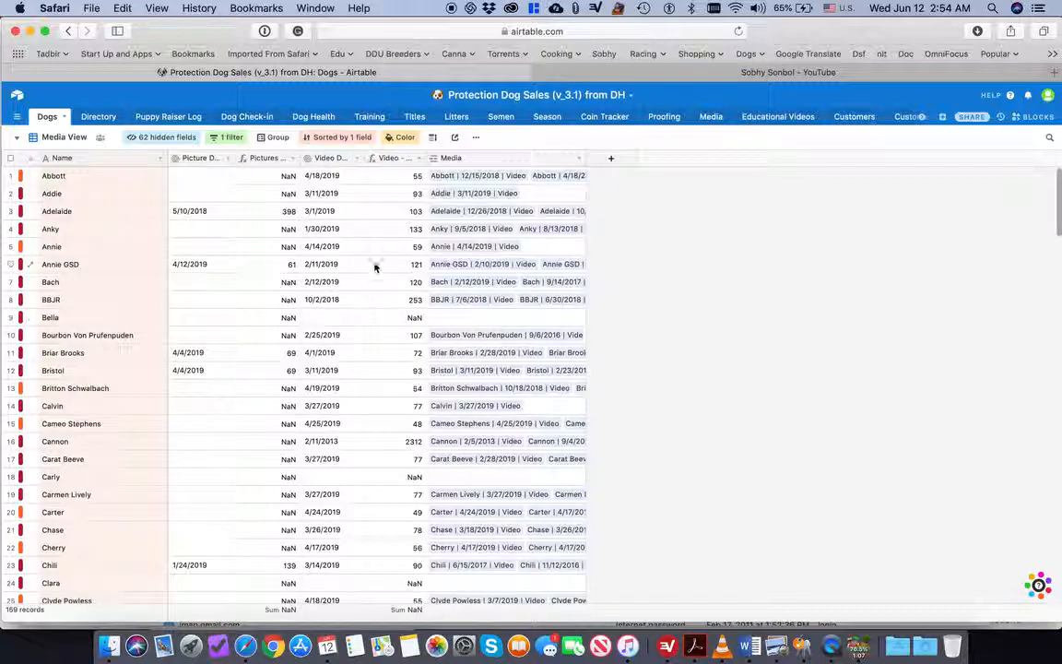
pyautogui.scroll(-2, 90, 243)
pyautogui.scroll(-15, 90, 242)
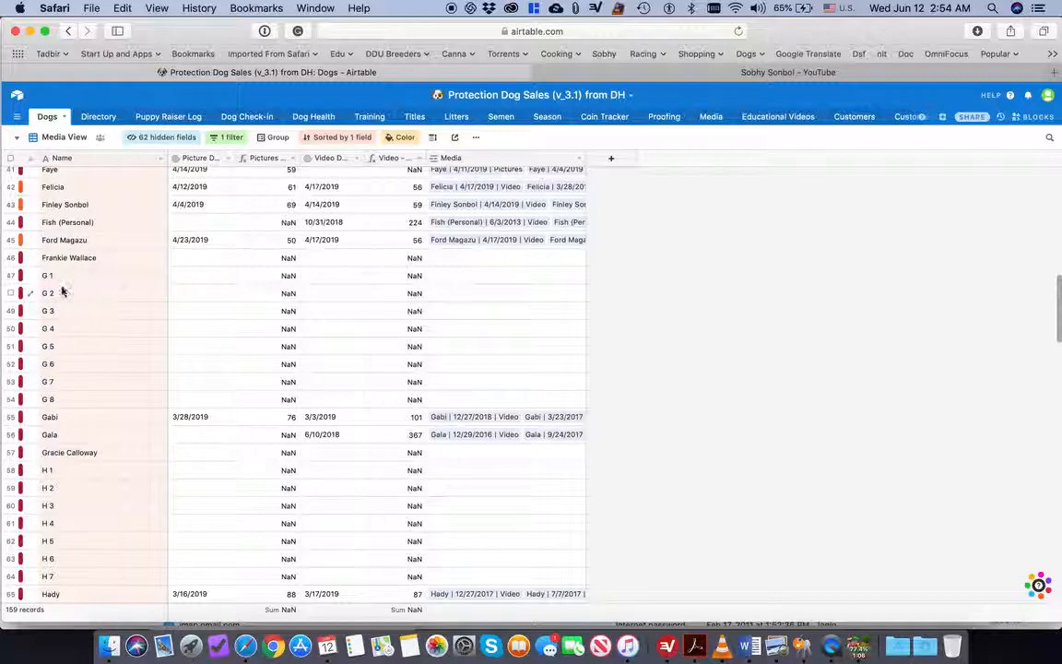
pyautogui.scroll(4, 67, 281)
pyautogui.scroll(10, 67, 281)
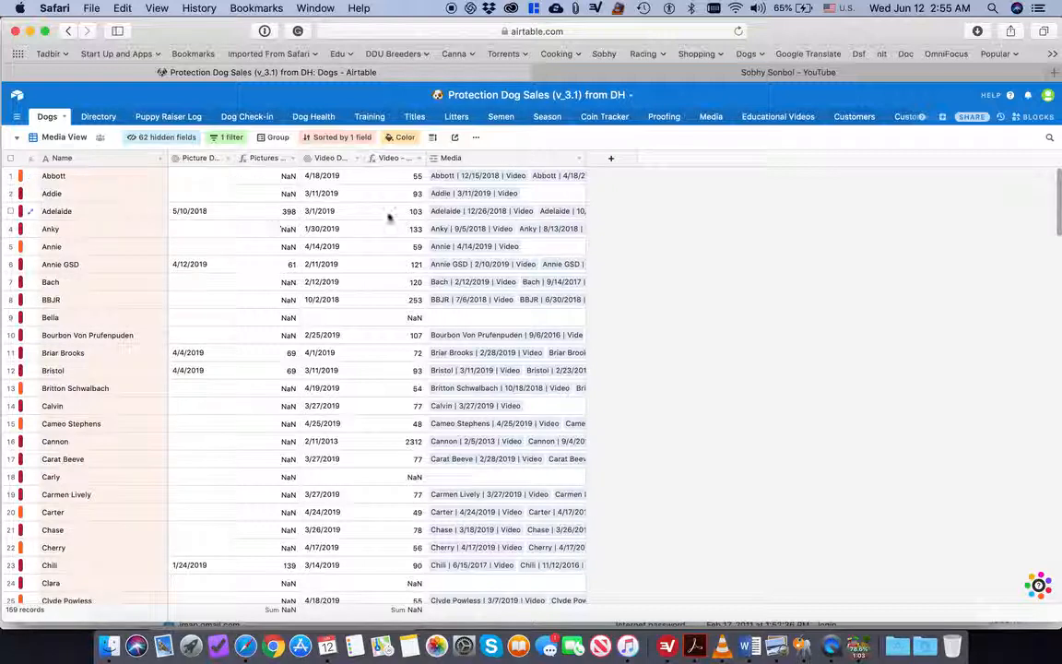
# Switch the Dogs table to the Dog Costs to Date view
pyautogui.click(495, 180)
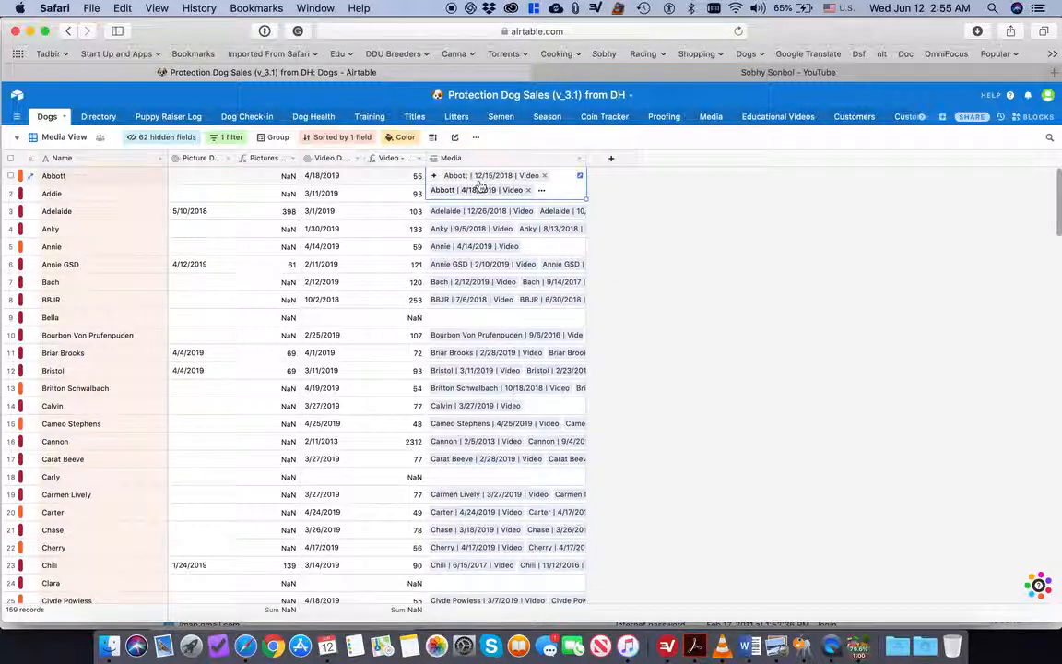
pyautogui.click(193, 208)
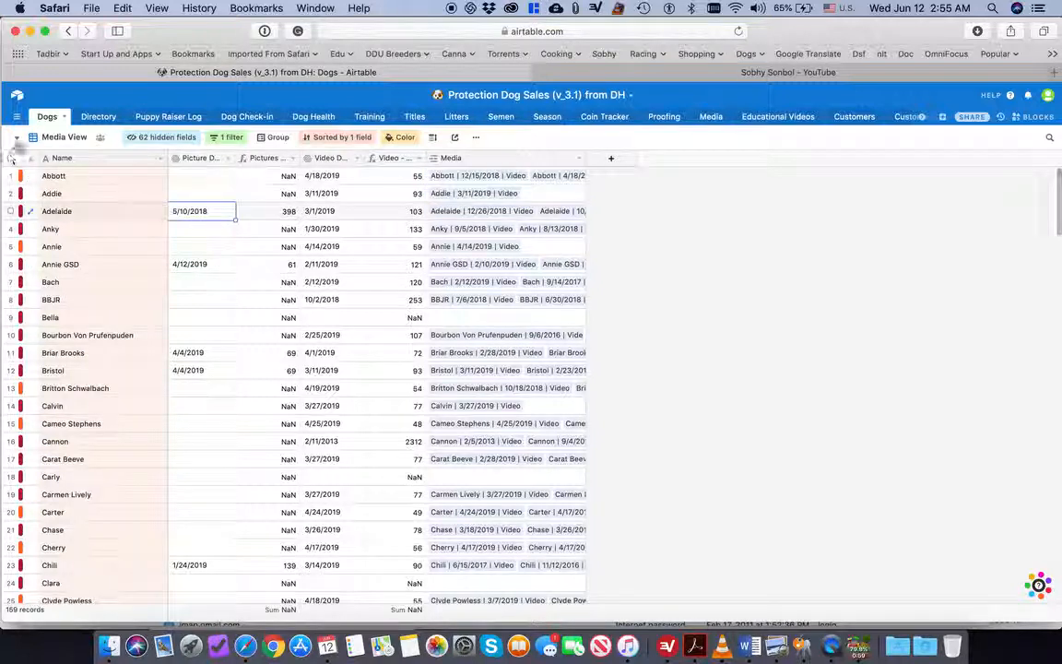
pyautogui.click(16, 137)
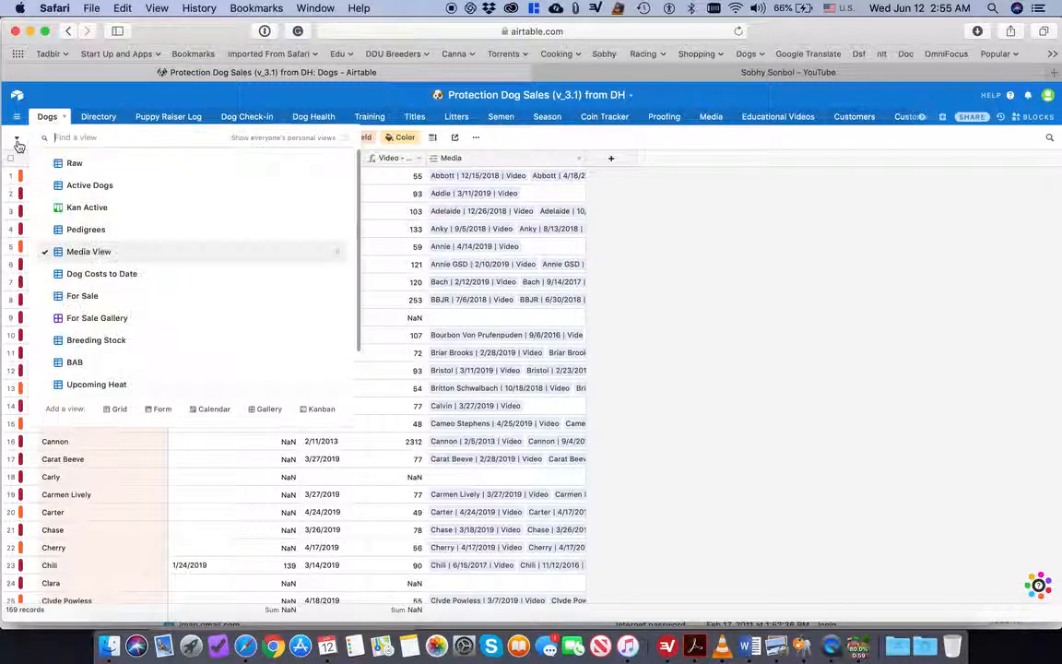
pyautogui.click(96, 274)
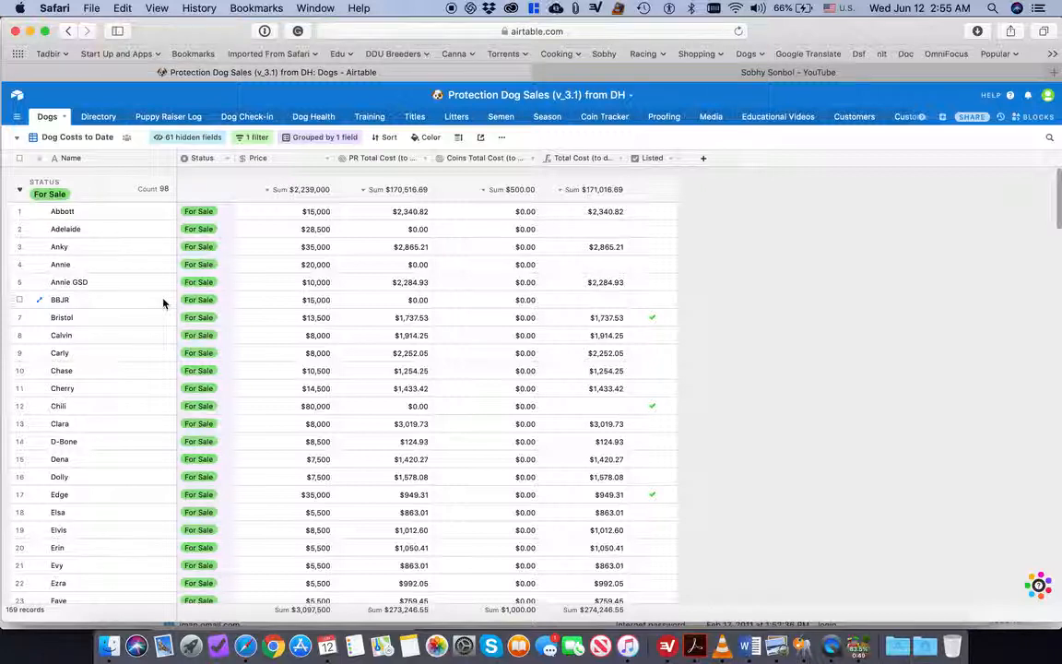
# Show the Price column's summary as Average and then restore it to Sum
pyautogui.click(268, 192)
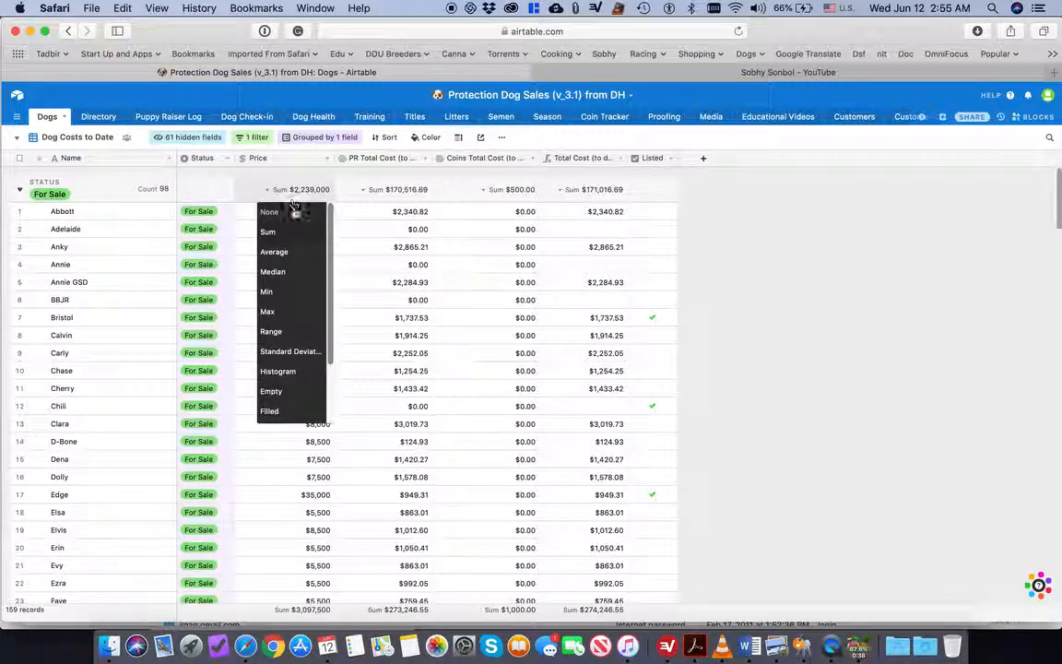
pyautogui.click(274, 251)
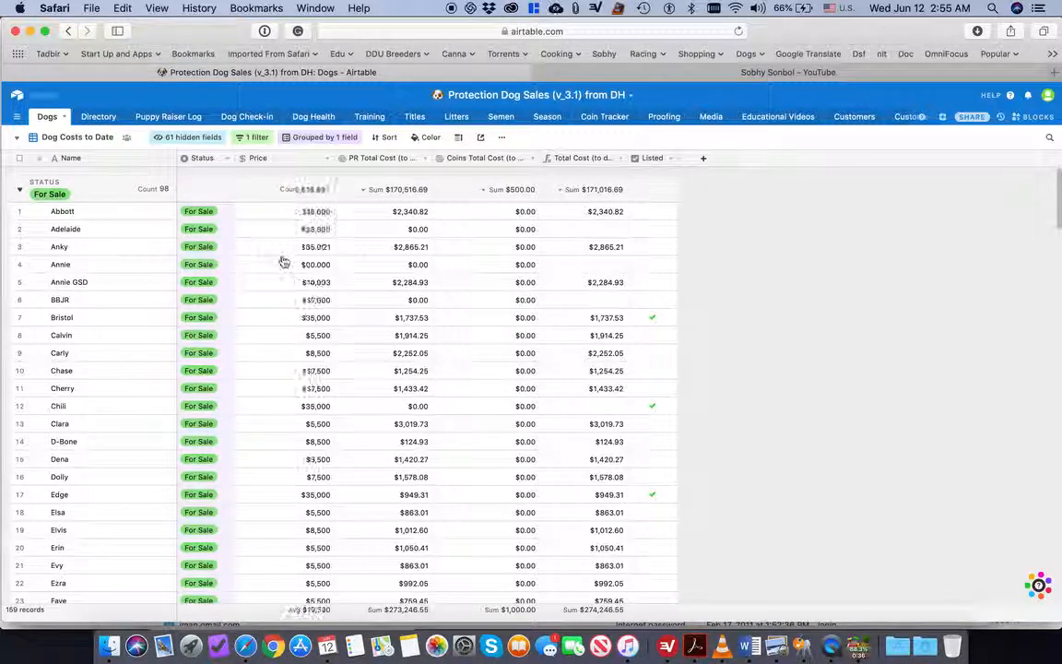
pyautogui.click(285, 191)
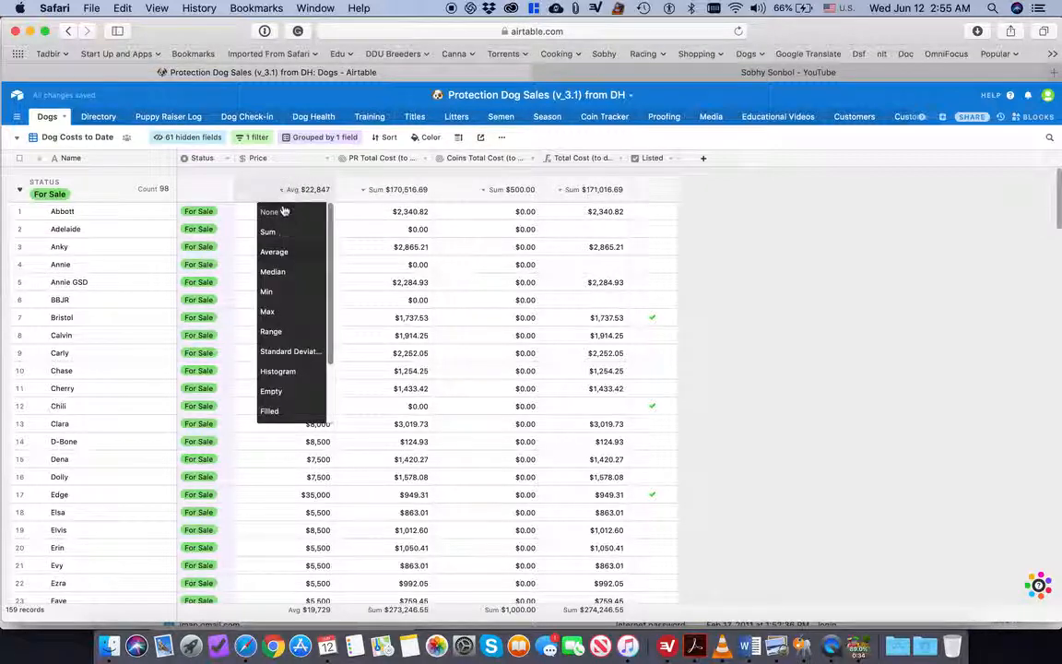
pyautogui.click(267, 232)
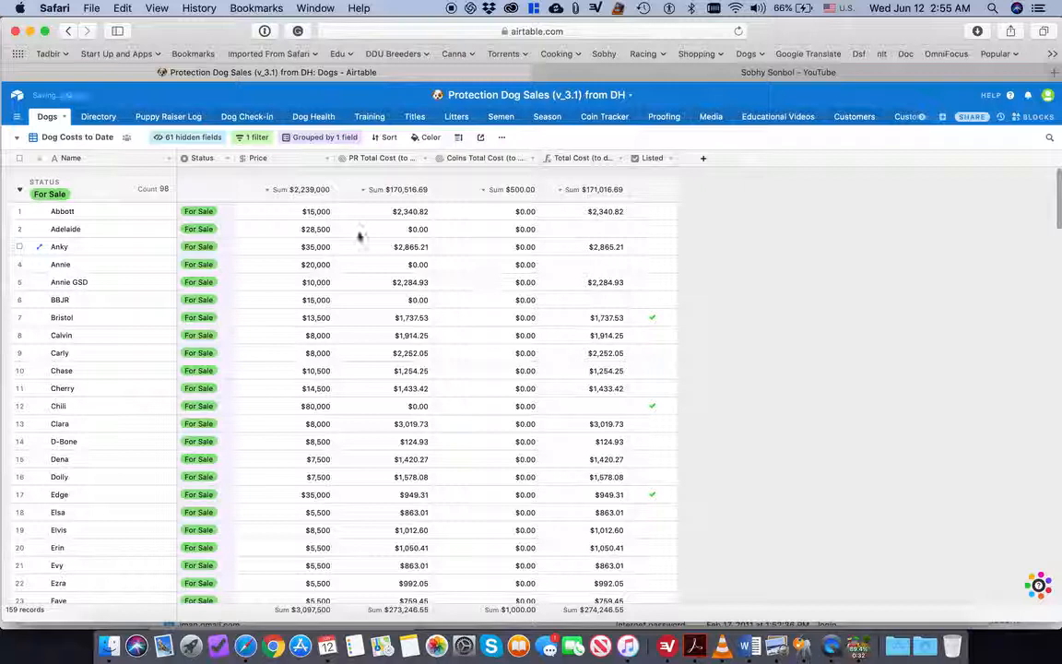
# Show the PR Total Cost column's summary as Average and then restore it to Sum
pyautogui.click(369, 190)
pyautogui.click(372, 251)
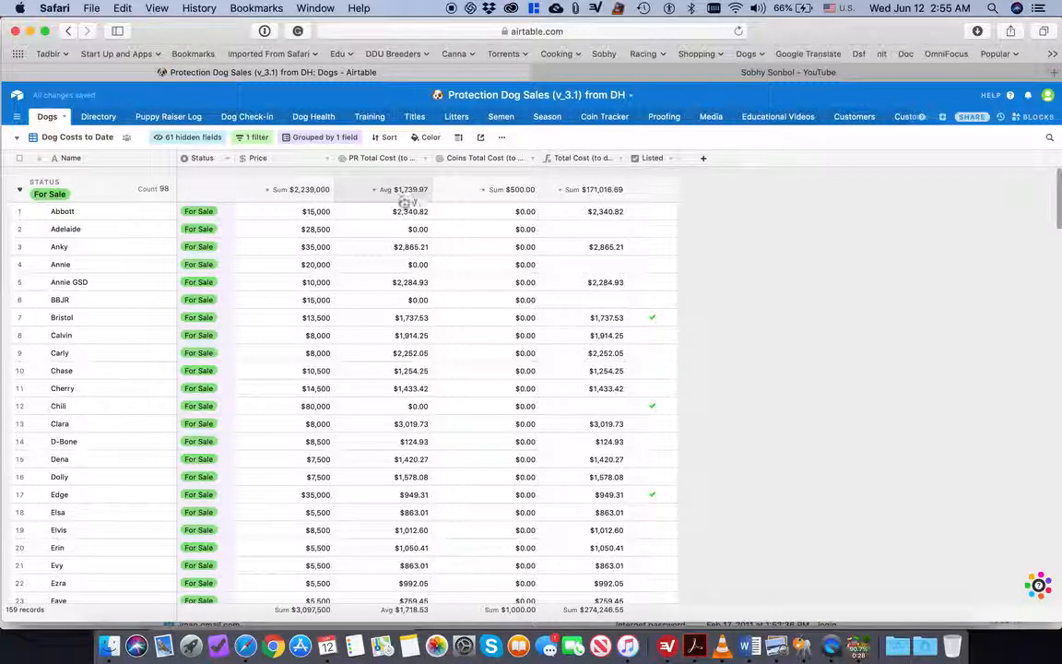
pyautogui.click(375, 193)
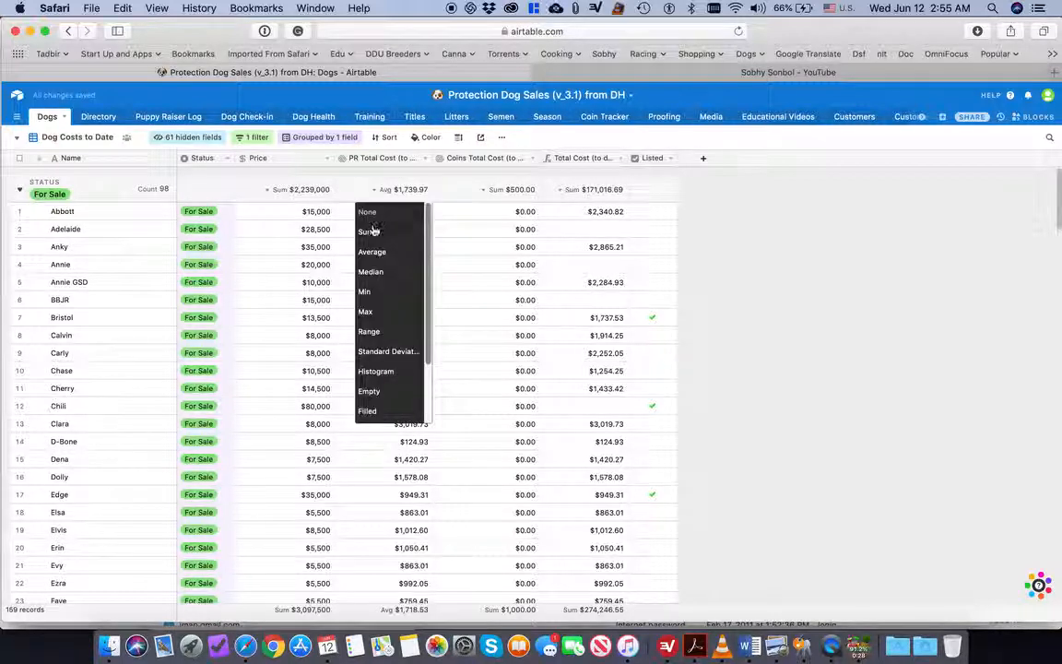
pyautogui.click(373, 230)
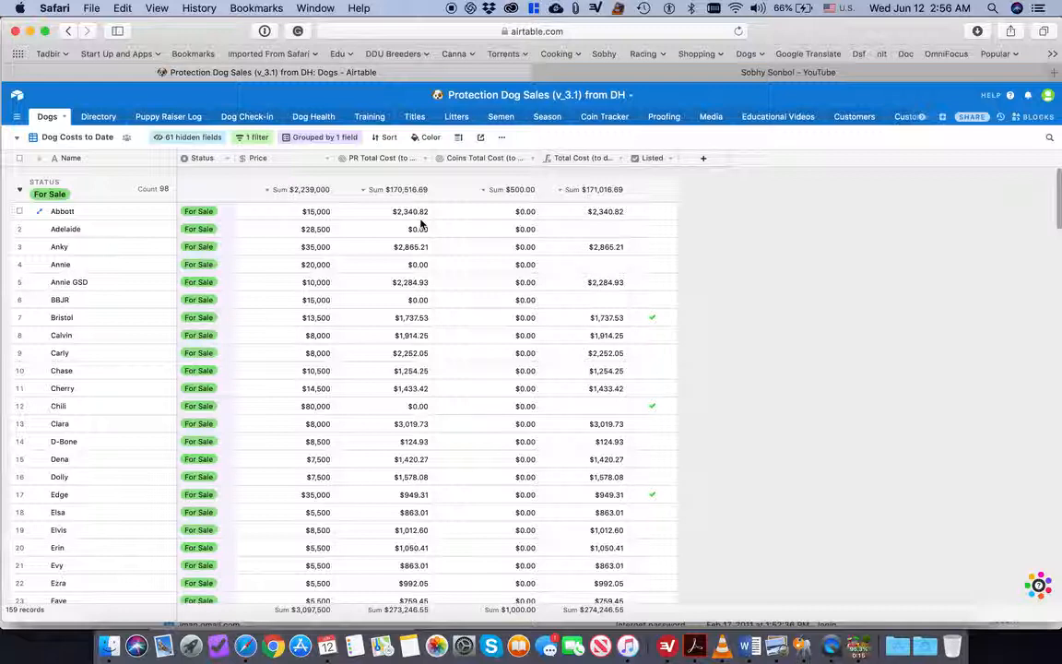
# Examine the PR Total Cost, Coins Total Cost and Total Cost values in the Abbott record
pyautogui.click(470, 210)
pyautogui.click(409, 212)
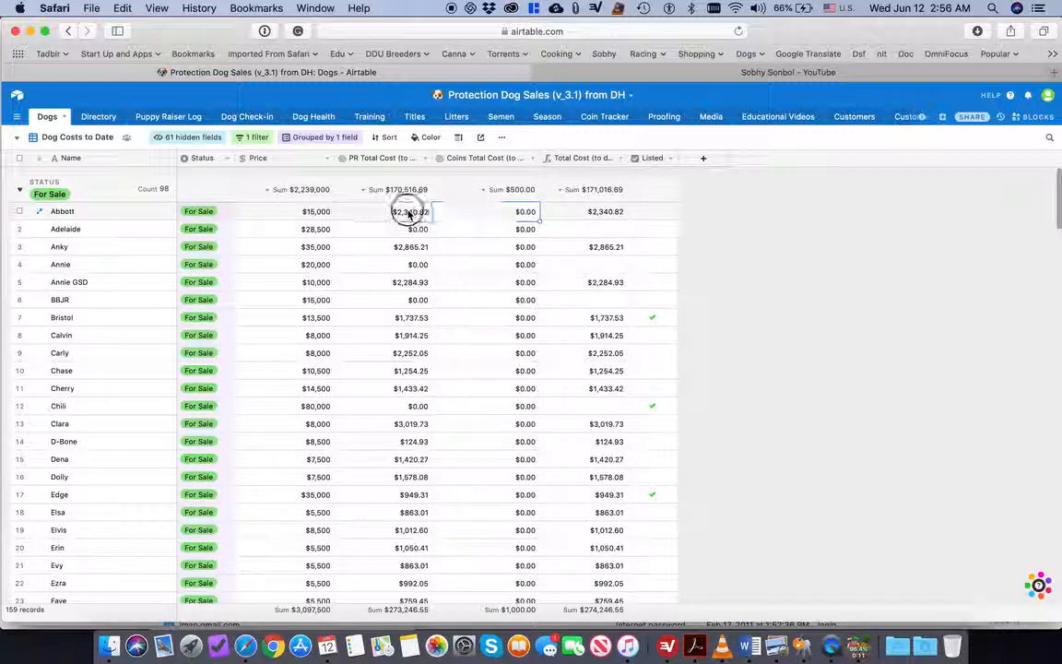
pyautogui.click(468, 218)
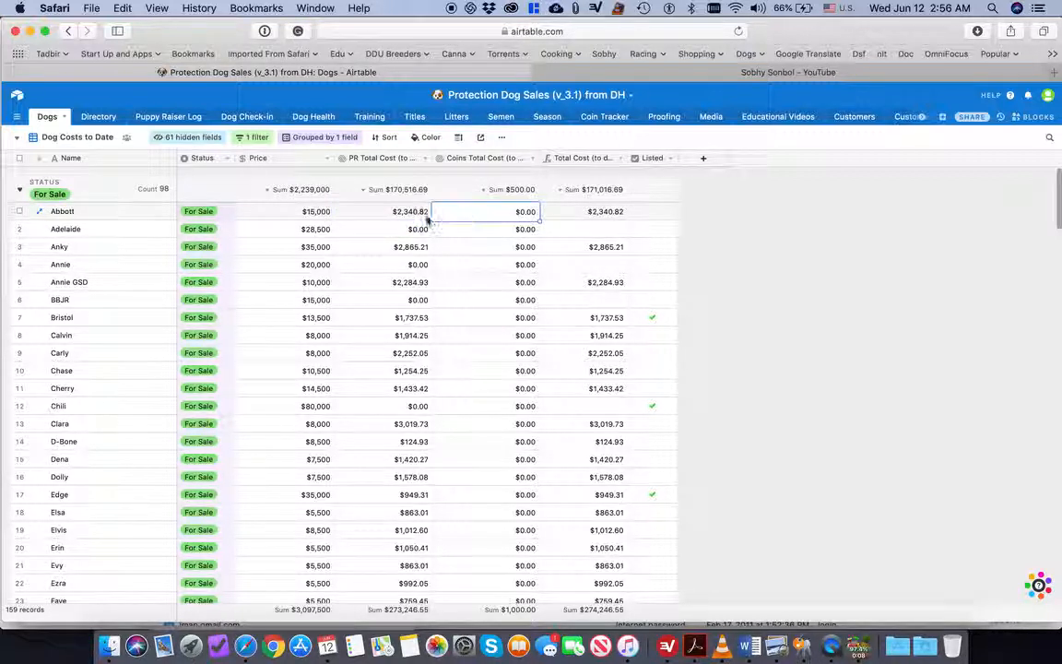
pyautogui.click(580, 213)
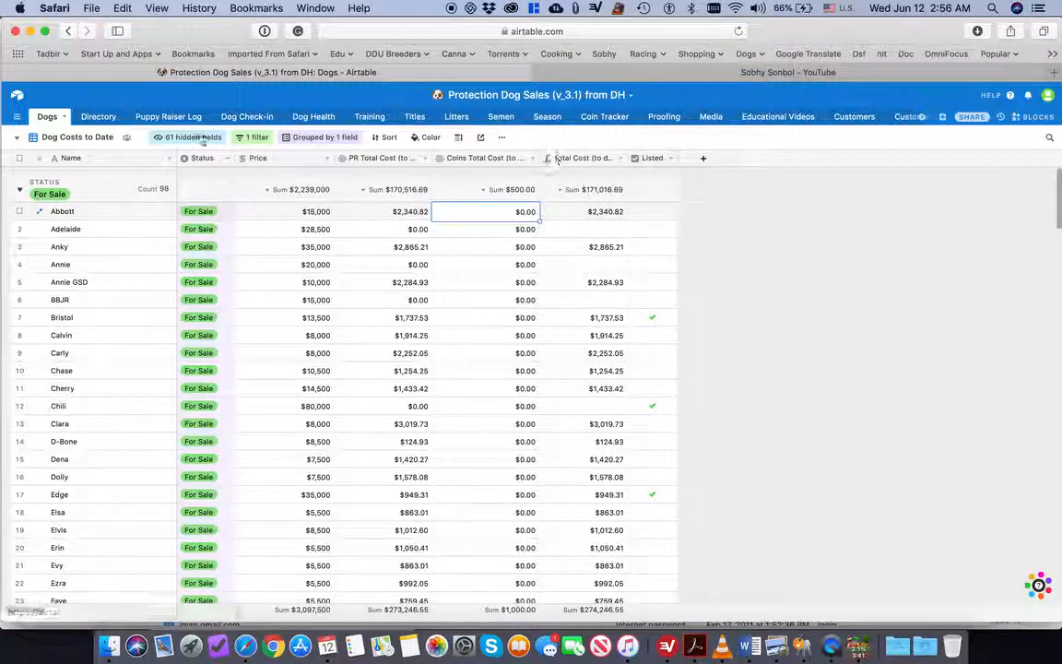
# Open the For Sale view and look through the dogs in every breed group, returning to the first group
pyautogui.click(20, 140)
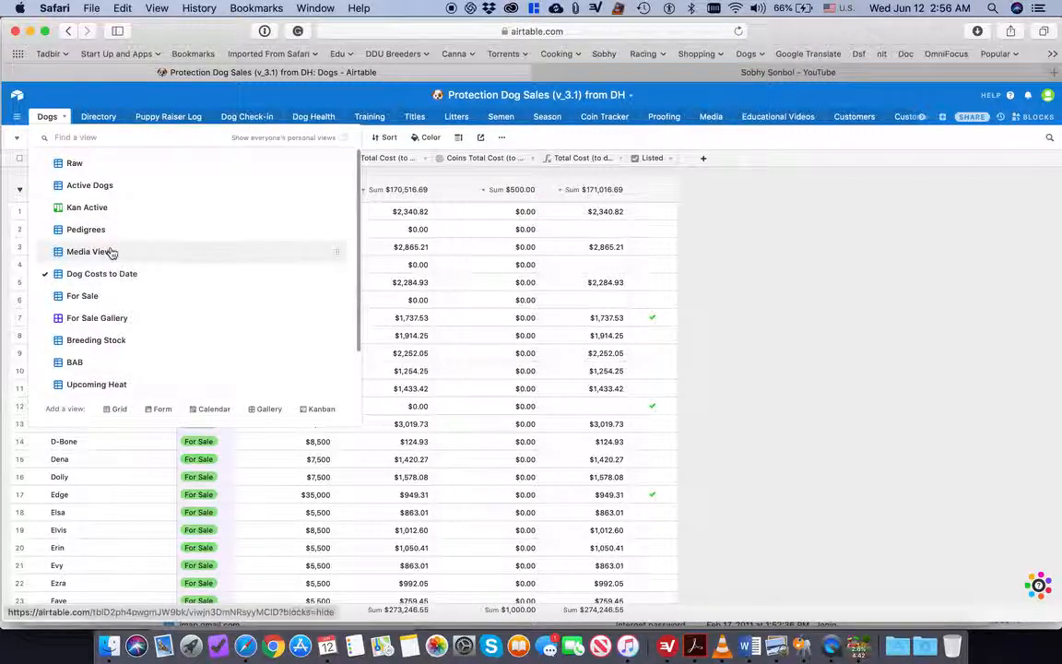
pyautogui.click(107, 295)
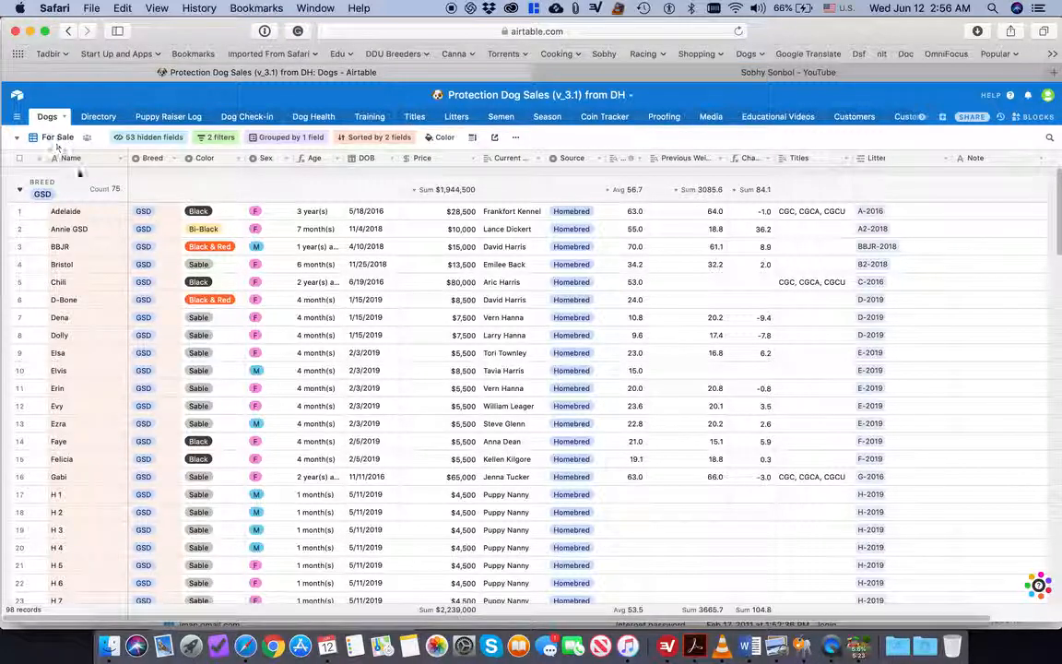
pyautogui.scroll(-10, 95, 232)
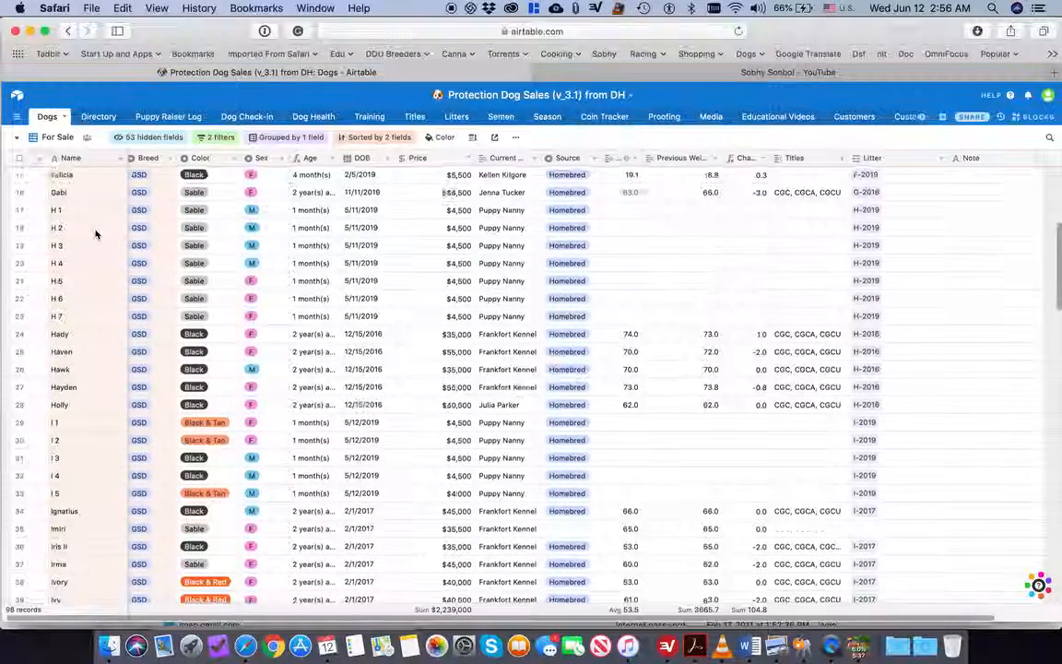
pyautogui.scroll(-10, 95, 234)
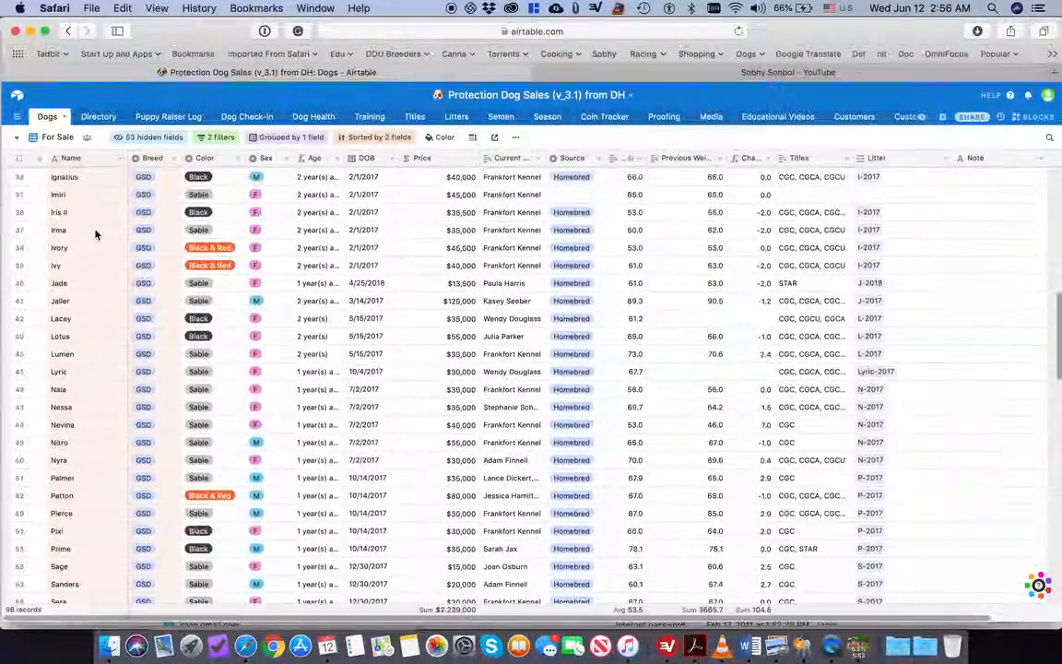
pyautogui.scroll(-10, 95, 234)
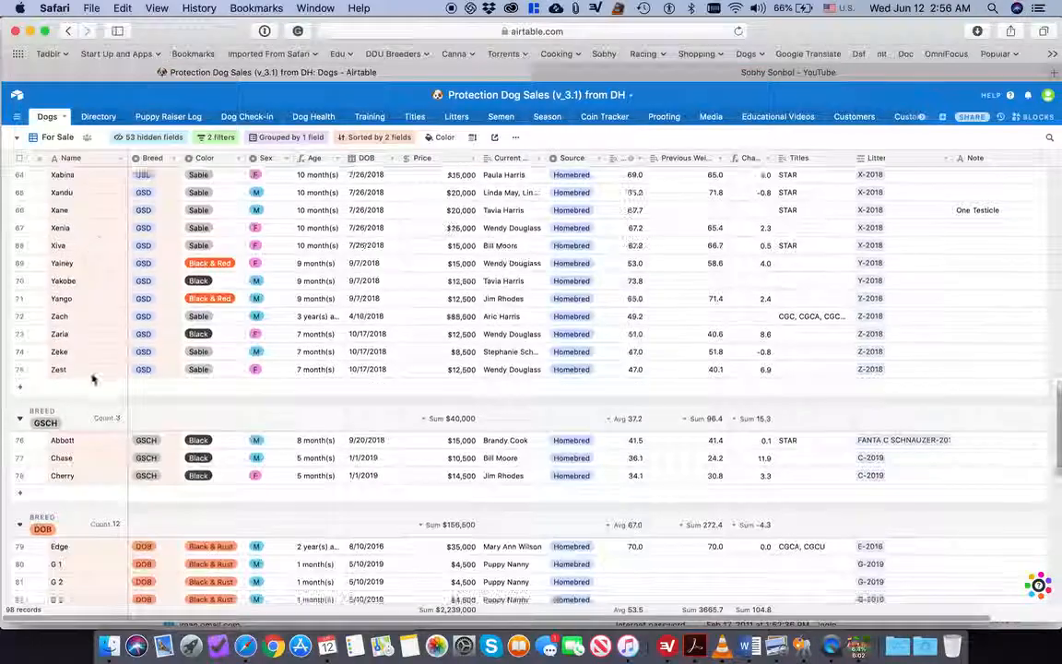
pyautogui.scroll(-5, 92, 422)
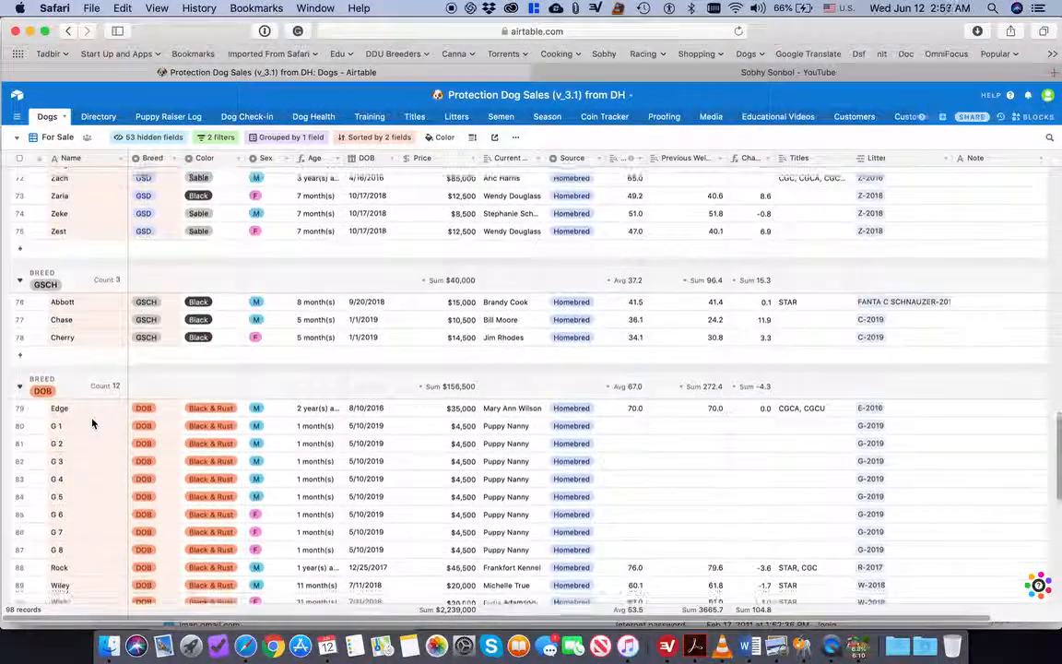
pyautogui.scroll(-5, 92, 422)
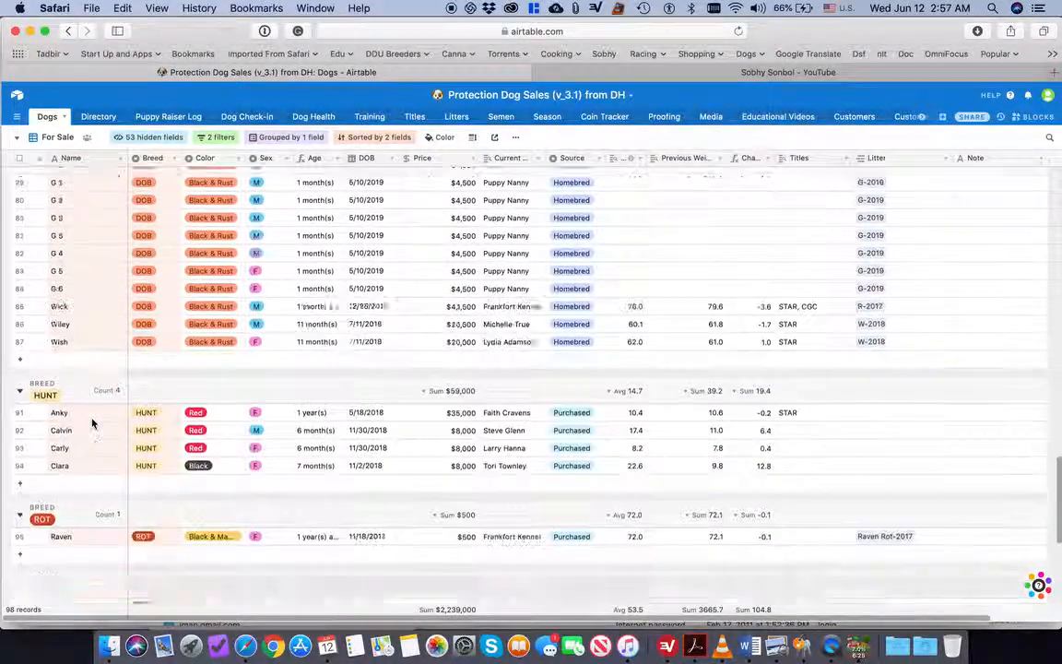
pyautogui.scroll(10, 92, 422)
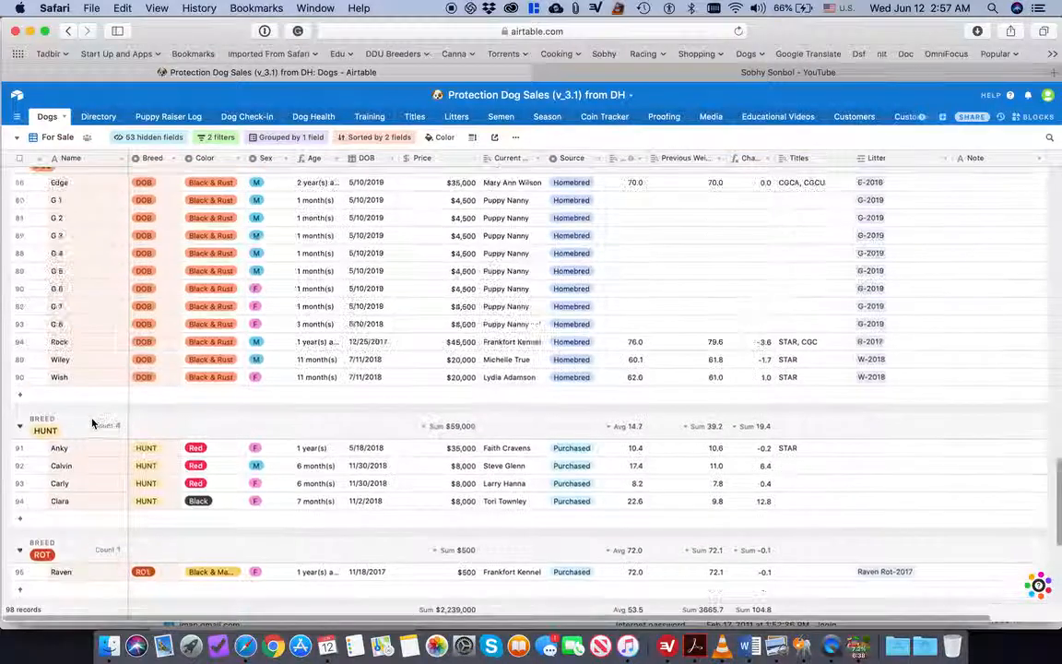
pyautogui.scroll(15, 92, 423)
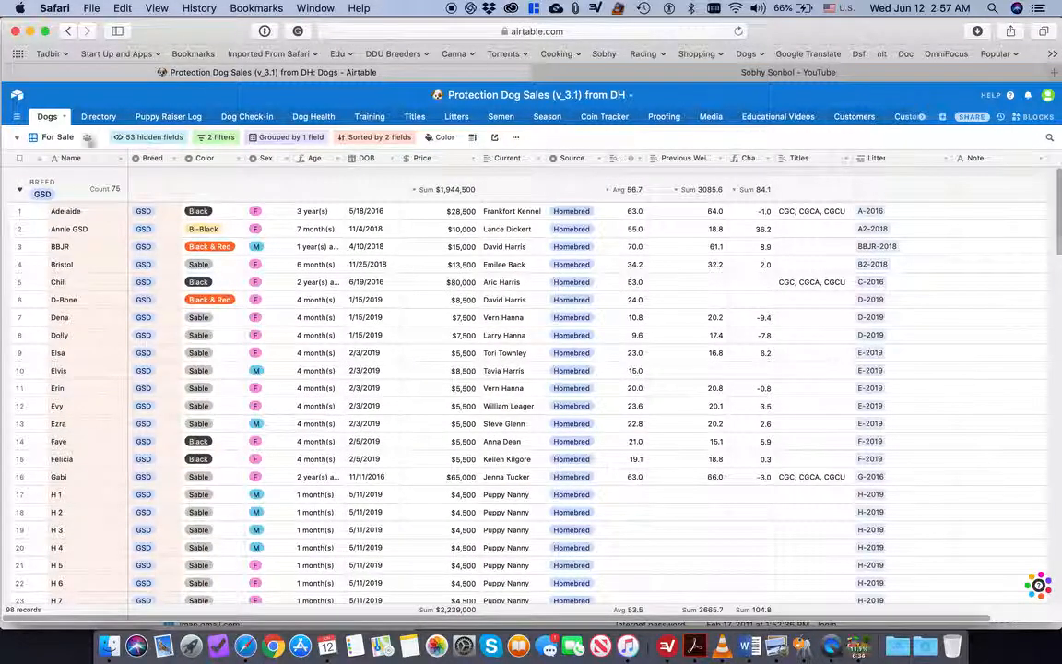
# Switch the Dogs table to the For Sale Gallery view
pyautogui.click(18, 139)
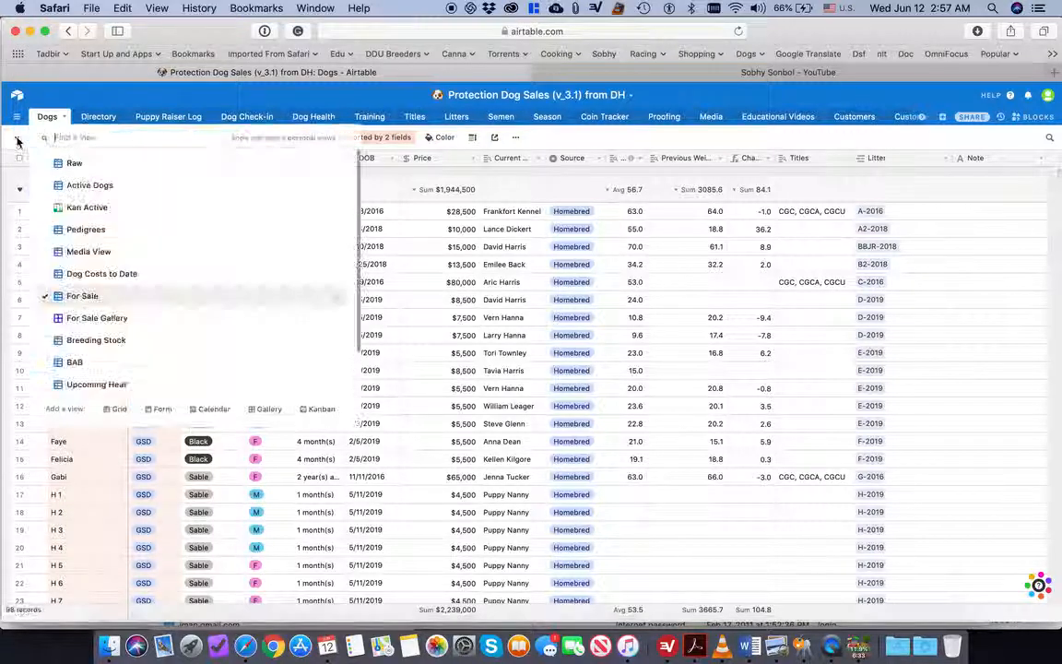
pyautogui.click(97, 319)
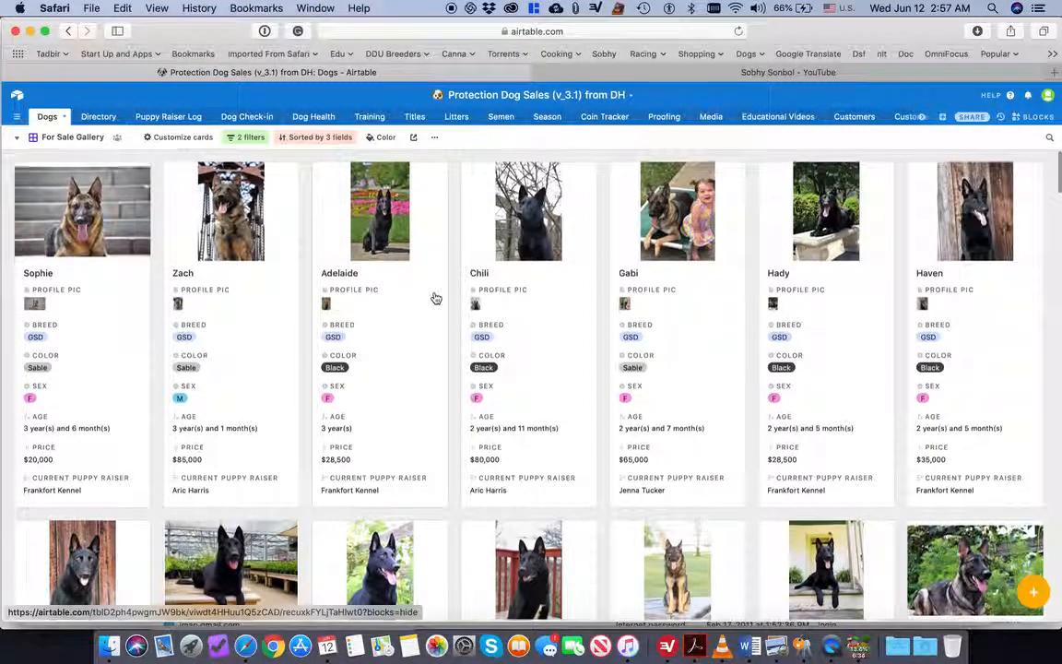
# Show the Sire and Dam fields on the cards of the For Sale Gallery view
pyautogui.scroll(-2, 436, 299)
pyautogui.scroll(2, 436, 299)
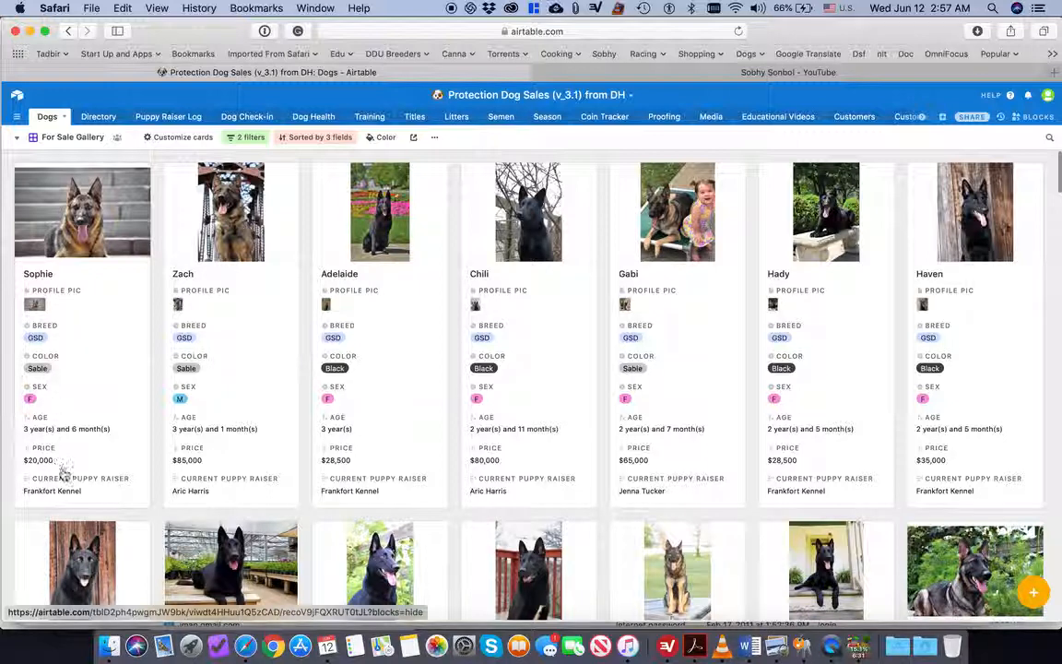
pyautogui.click(179, 137)
pyautogui.scroll(-3, 201, 330)
pyautogui.scroll(-10, 202, 330)
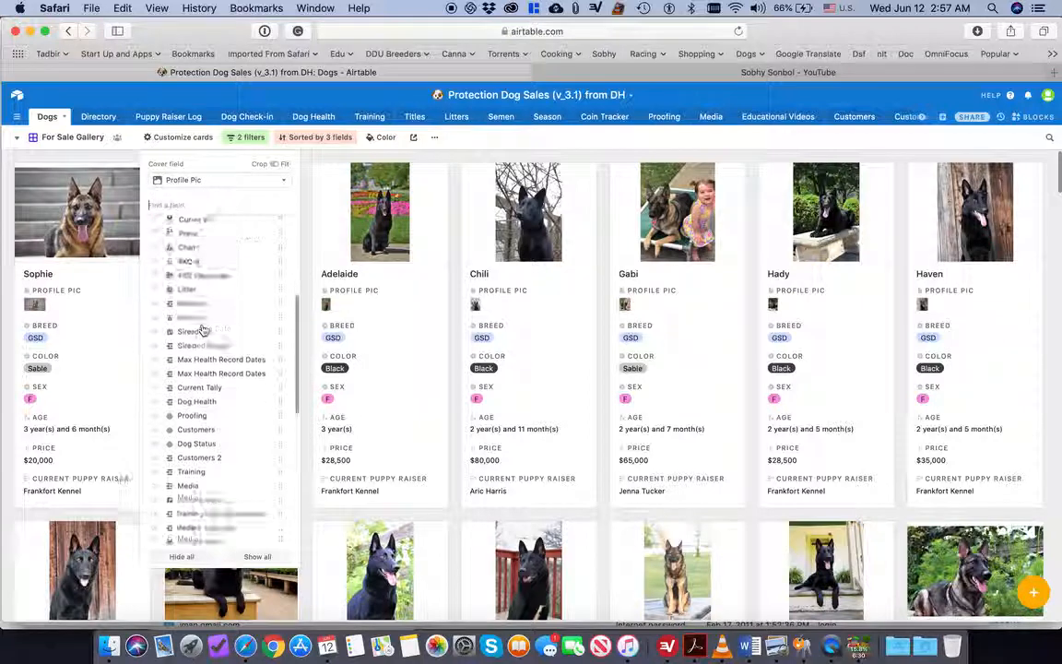
pyautogui.moveTo(203, 447); pyautogui.dragTo(157, 514)
pyautogui.click(155, 509)
pyautogui.click(155, 524)
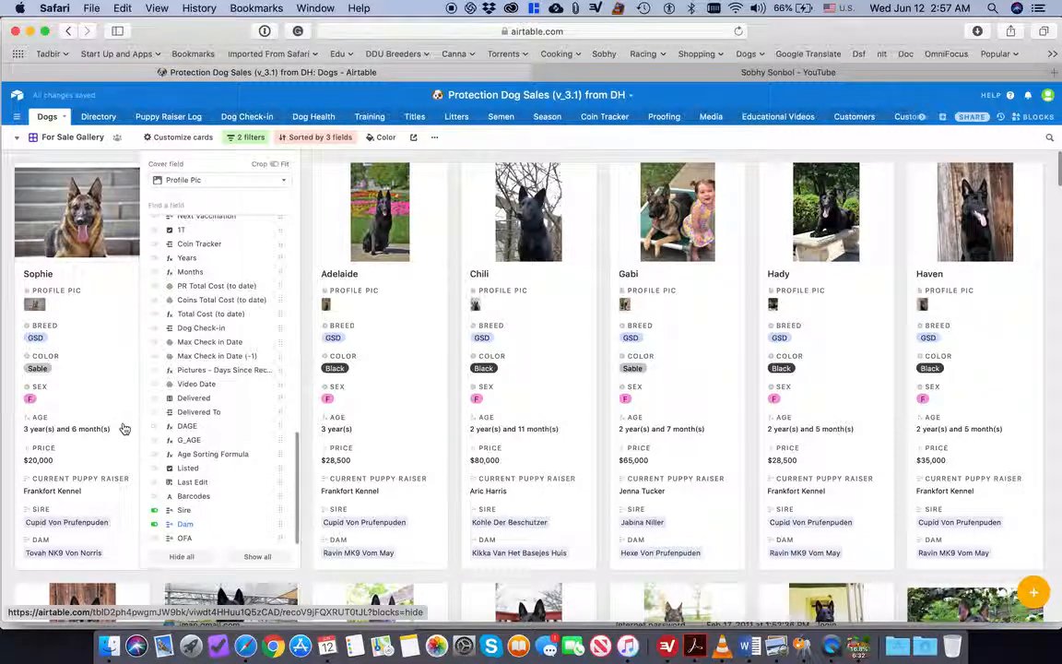
# Review the gallery's filter conditions on Active and Status, and look over the cards they let through
pyautogui.click(232, 137)
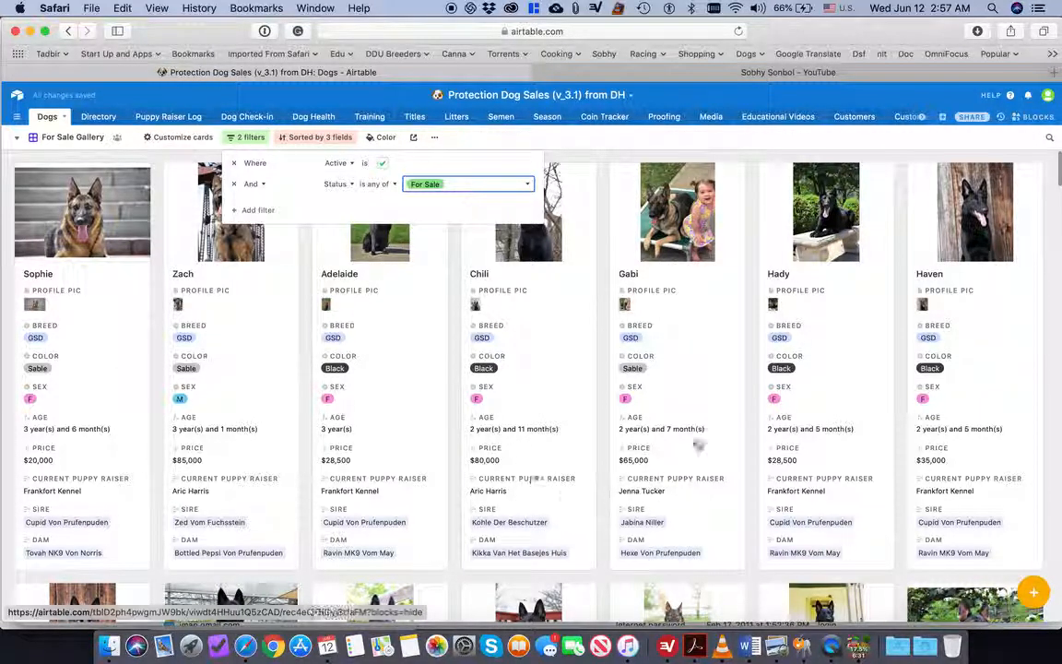
pyautogui.scroll(-10, 882, 451)
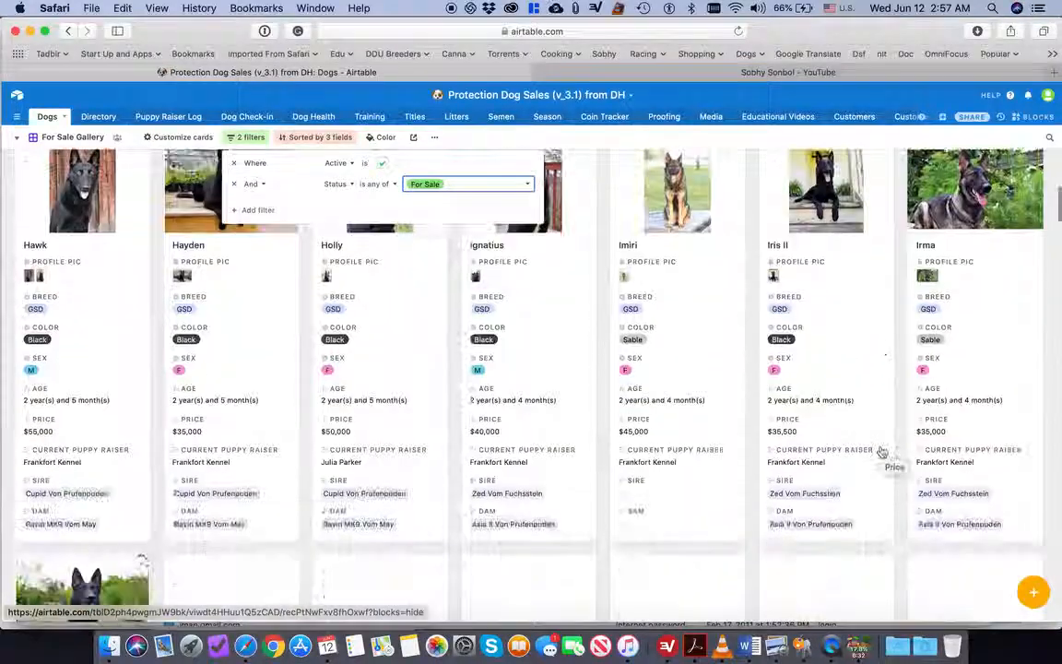
pyautogui.scroll(10, 882, 452)
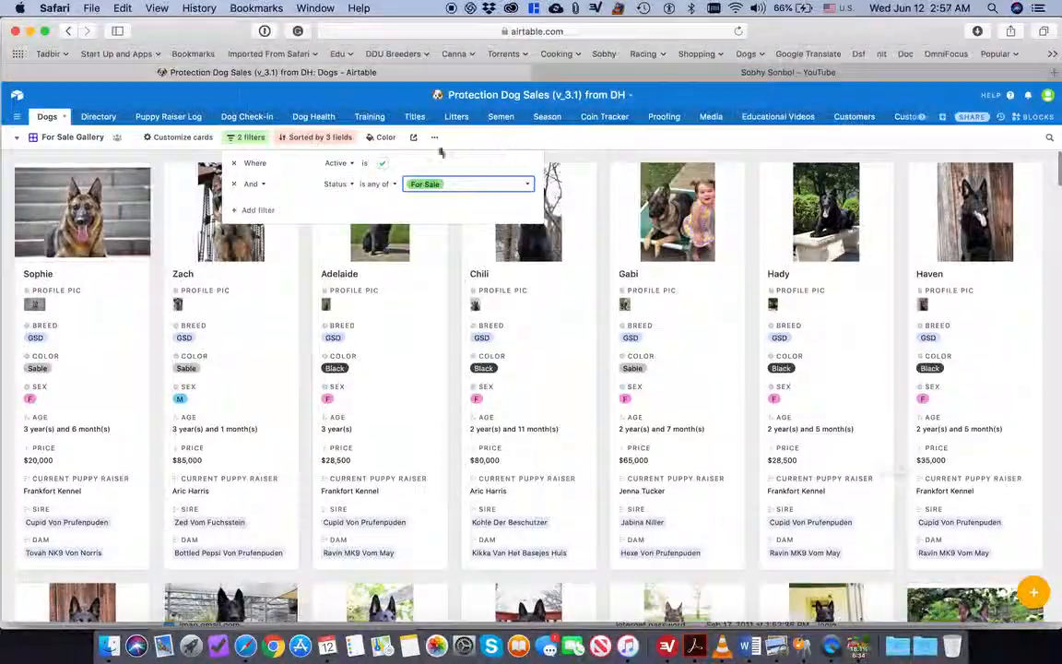
pyautogui.click(464, 141)
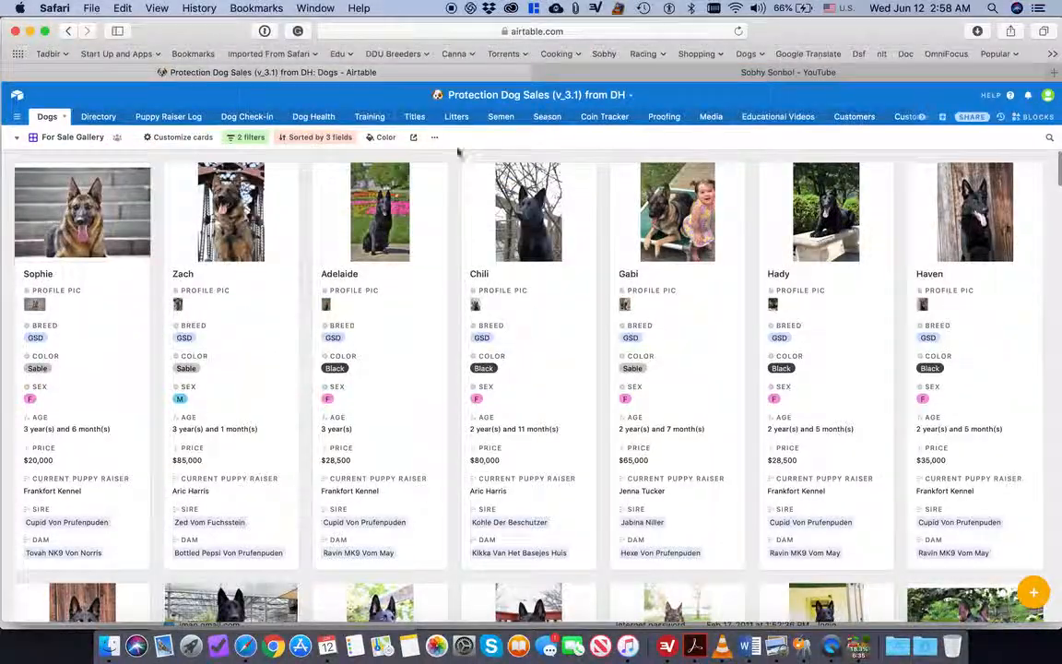
# Remove the DOB sort level from the gallery, keeping Breed and Name, and look through the reordered cards
pyautogui.click(306, 146)
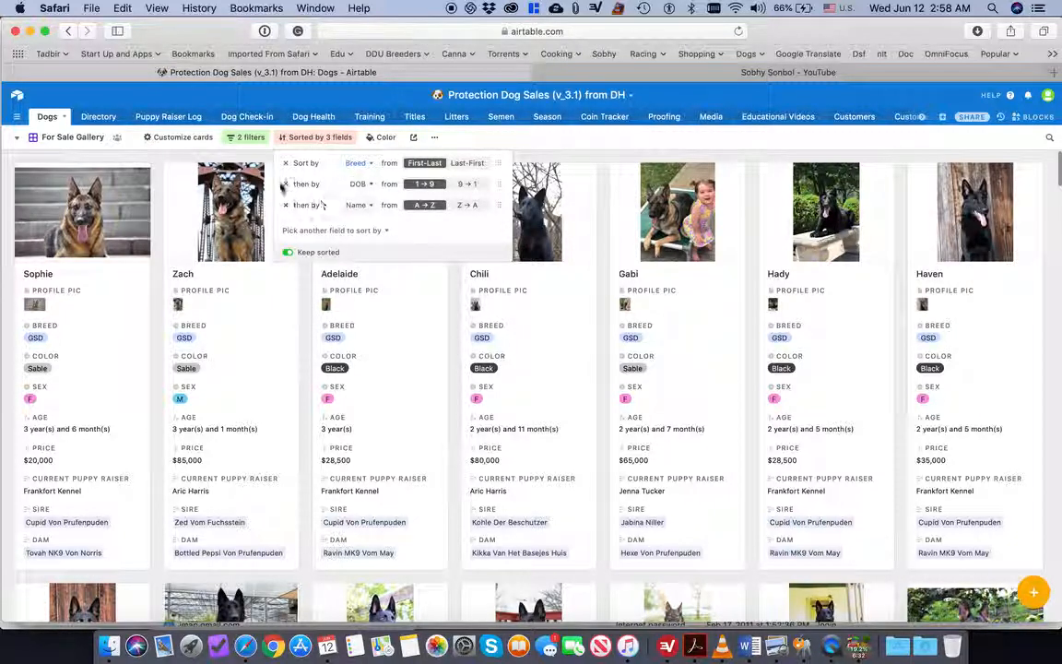
pyautogui.click(286, 184)
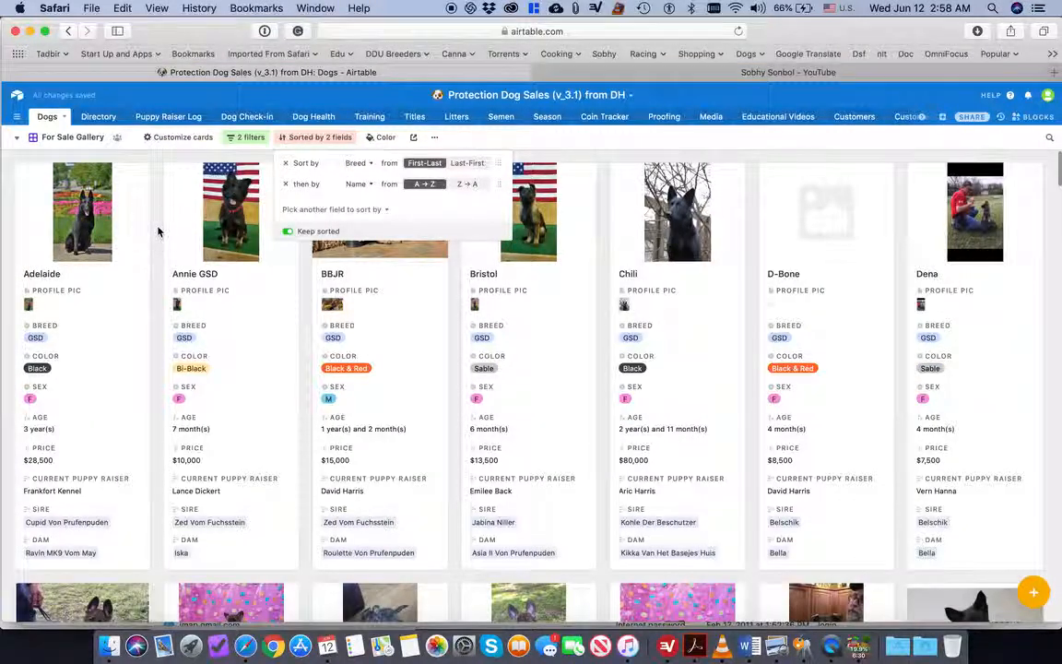
pyautogui.click(158, 232)
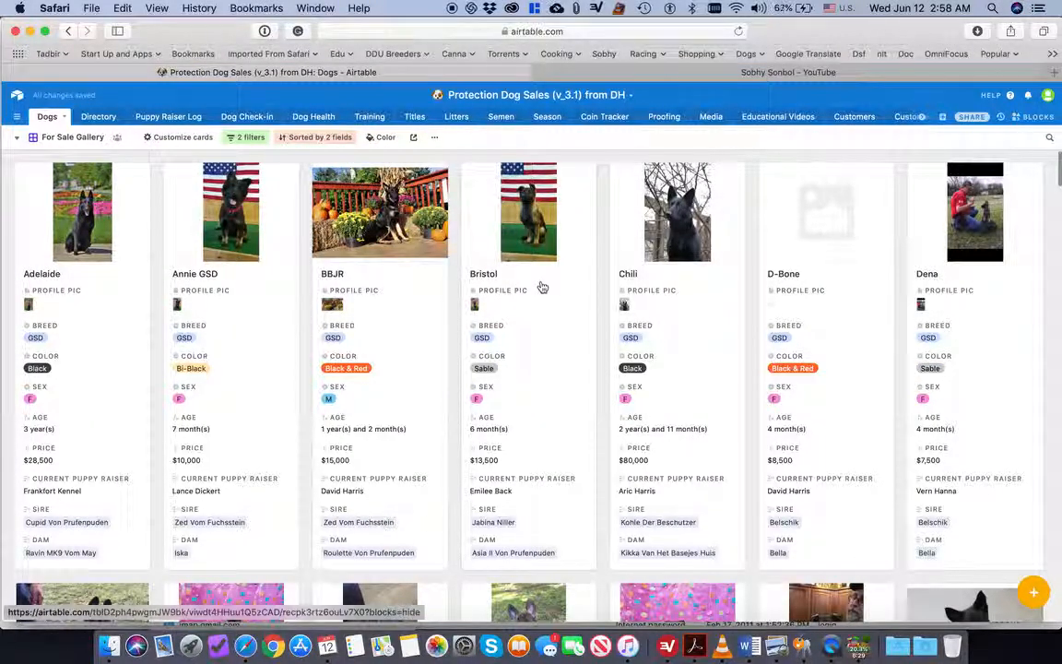
pyautogui.scroll(-5, 541, 287)
pyautogui.scroll(-3, 541, 287)
pyautogui.scroll(8, 541, 287)
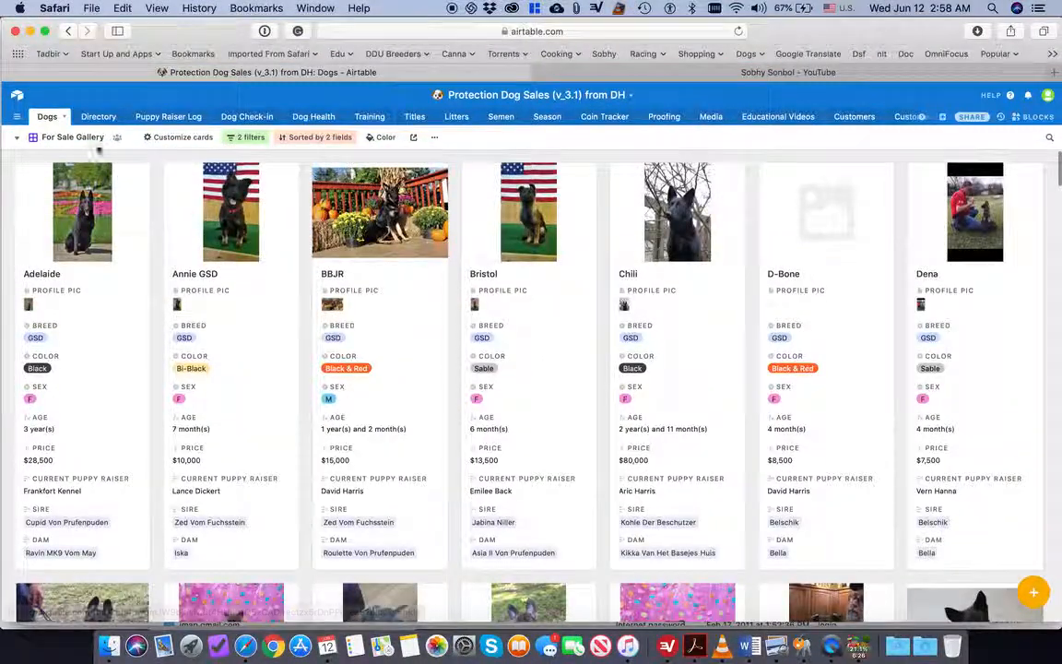
pyautogui.scroll(-10, 206, 251)
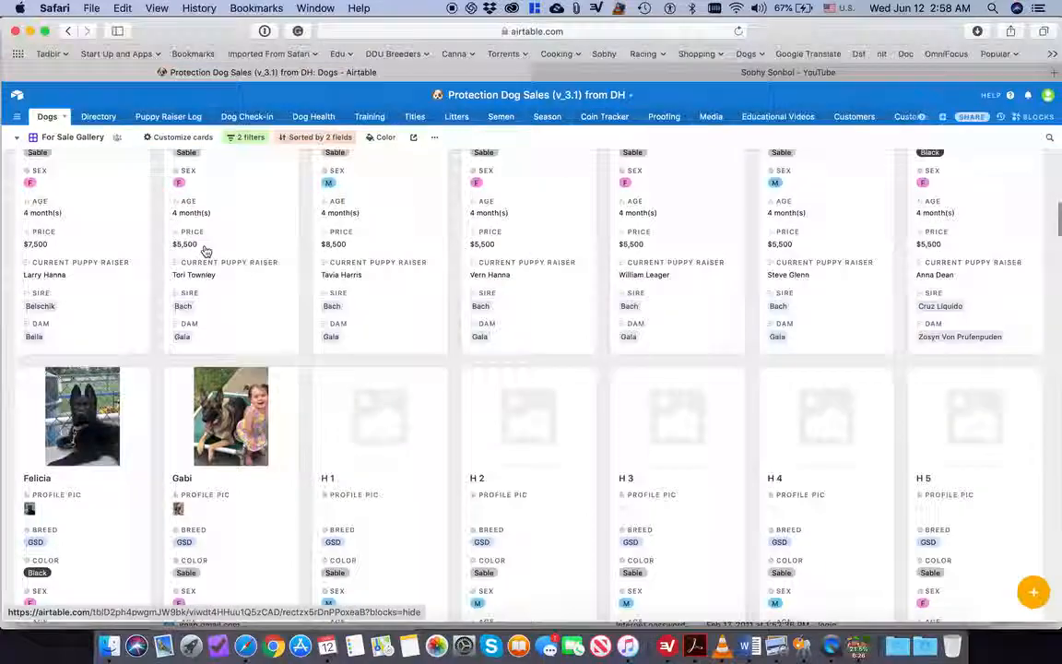
pyautogui.scroll(-8, 206, 251)
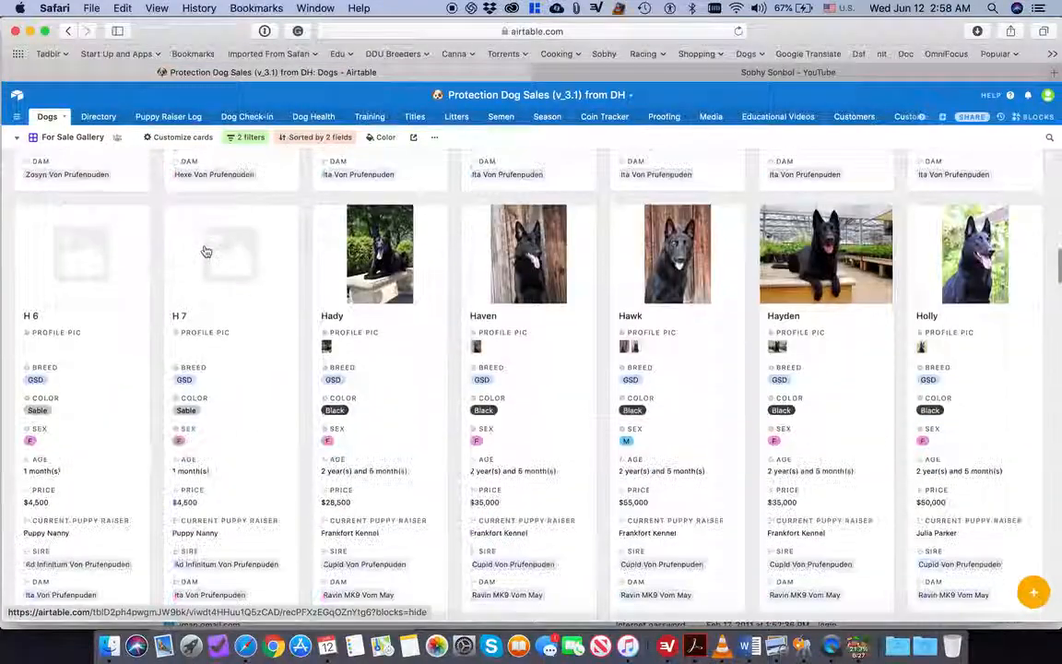
pyautogui.scroll(18, 206, 251)
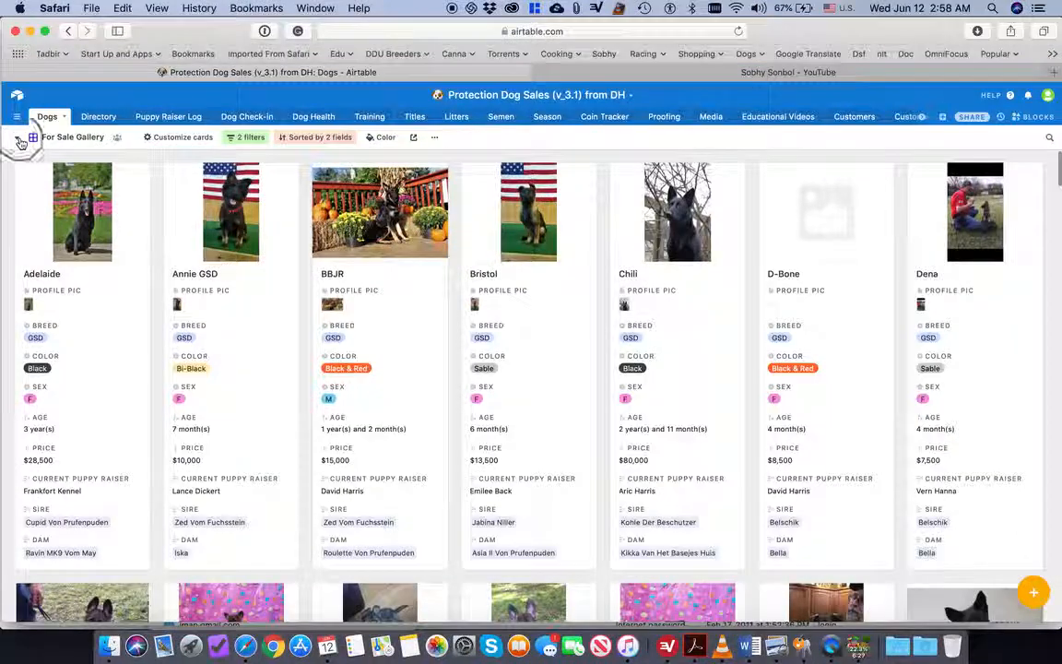
# Open the Breeding Stock view and look through its breed groups, returning to the first one
pyautogui.click(24, 137)
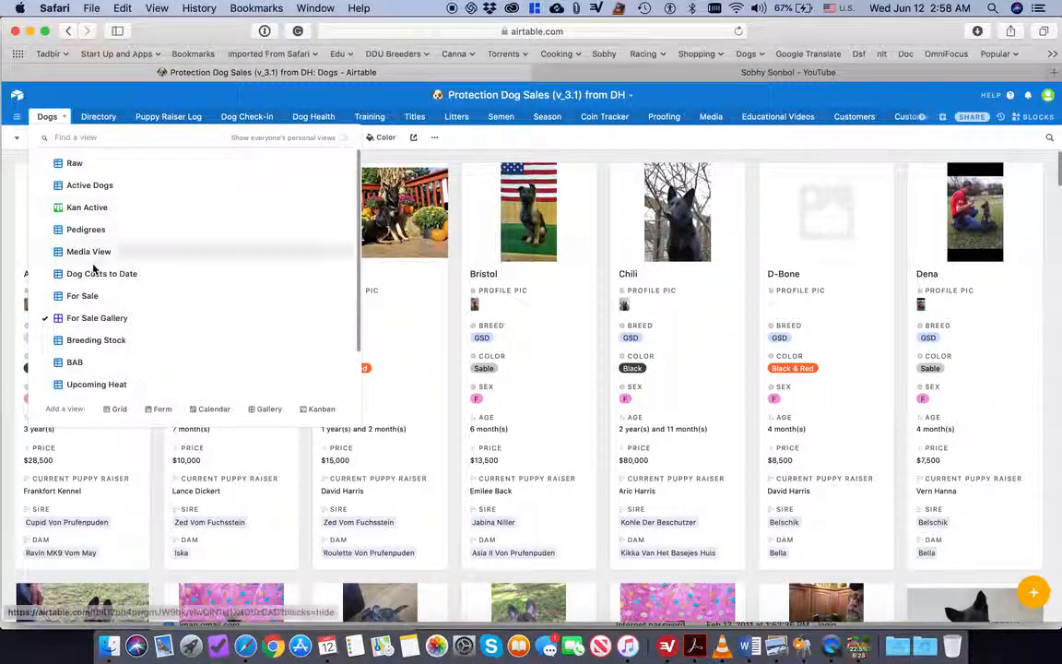
pyautogui.click(92, 348)
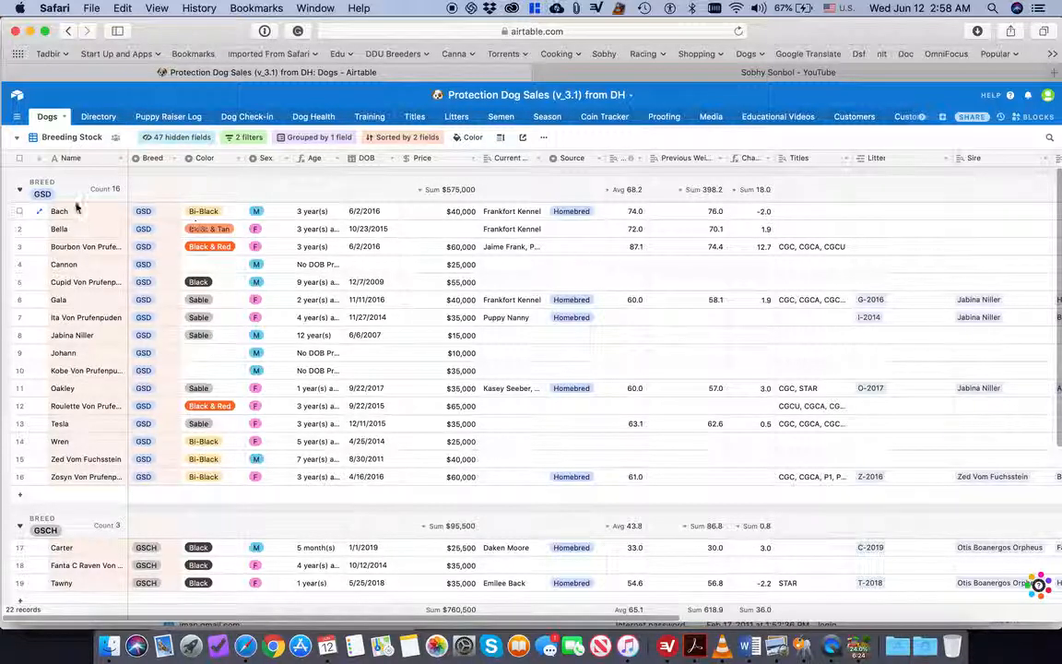
pyautogui.scroll(-1, 73, 277)
pyautogui.scroll(-5, 69, 316)
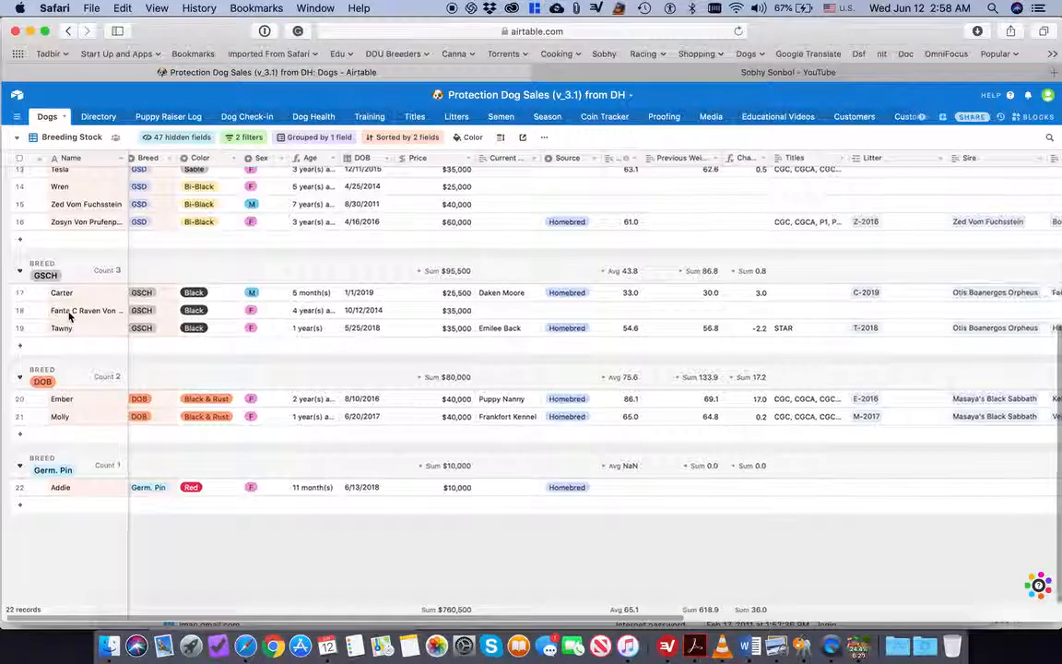
pyautogui.scroll(6, 68, 398)
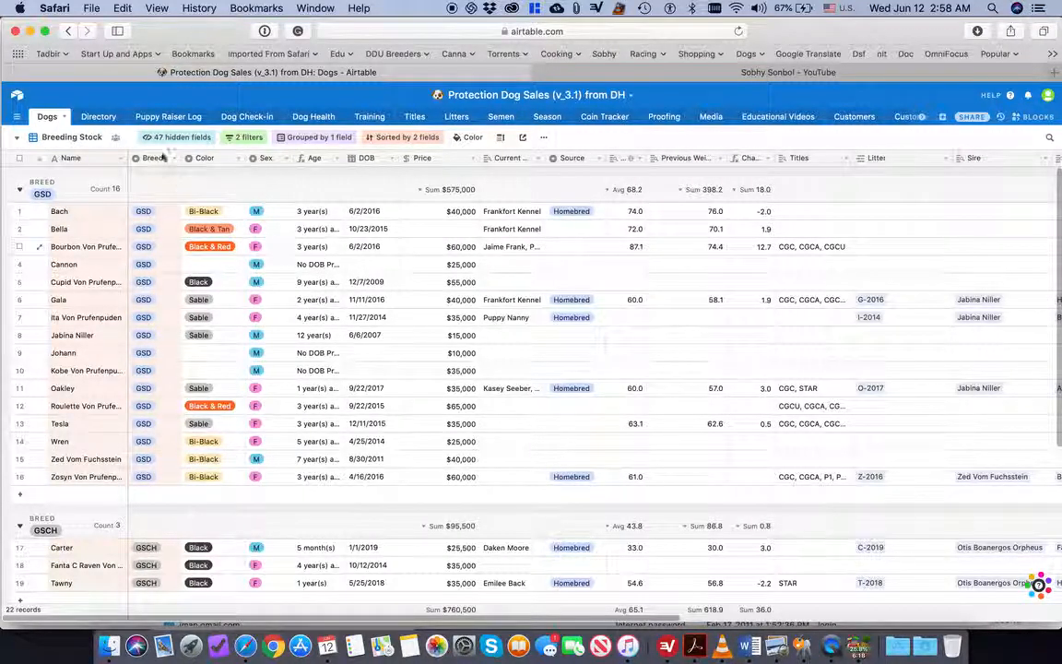
# Open the BAB view and examine its columns across to the litter and AKC fields, returning to the first columns
pyautogui.click(17, 137)
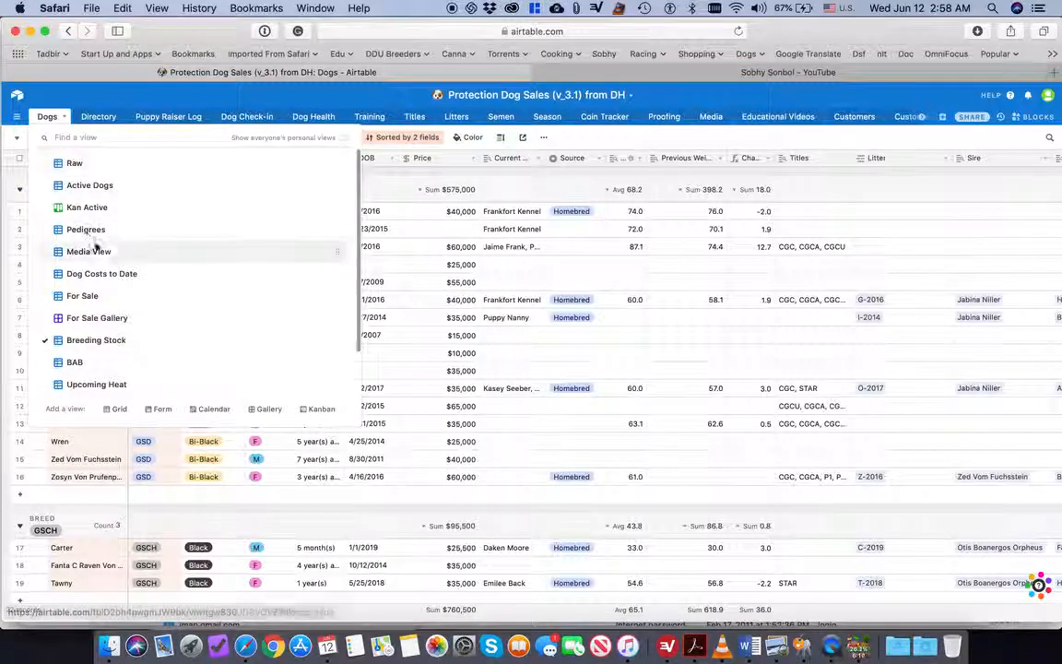
pyautogui.click(93, 363)
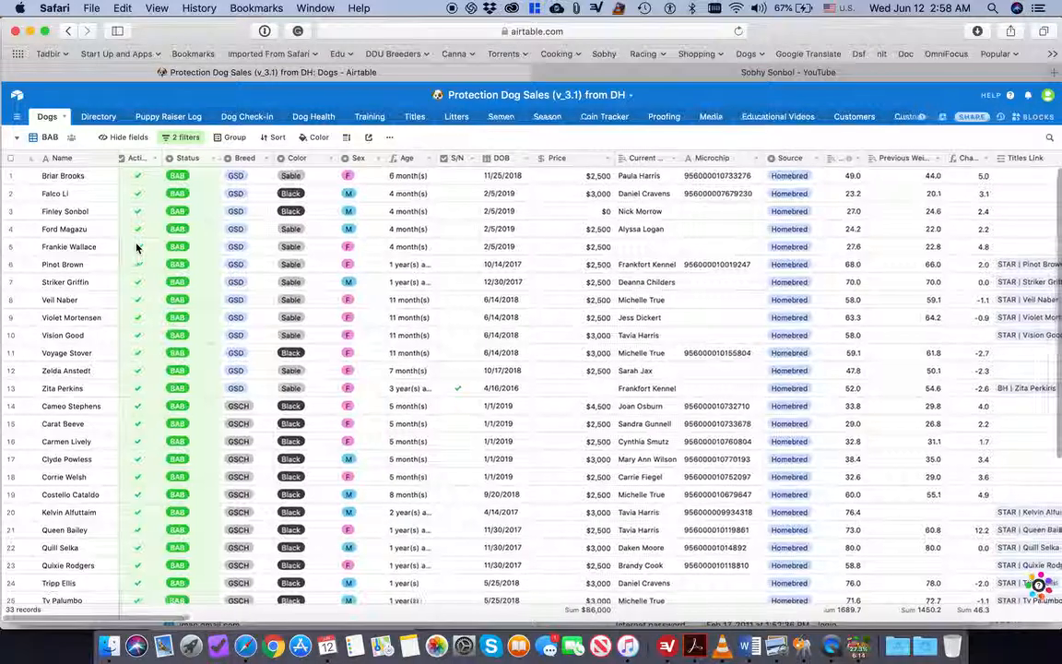
pyautogui.hscroll(2, 137, 246)
pyautogui.hscroll(5, 137, 246)
pyautogui.scroll(-1, 136, 246)
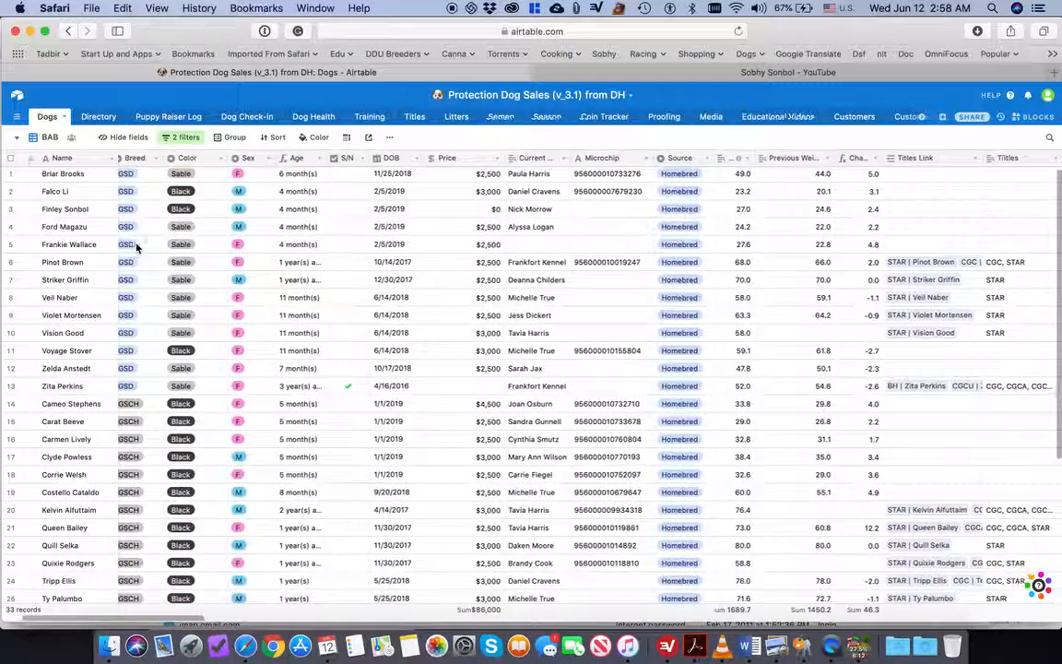
pyautogui.hscroll(8, 136, 246)
pyautogui.scroll(-1, 137, 246)
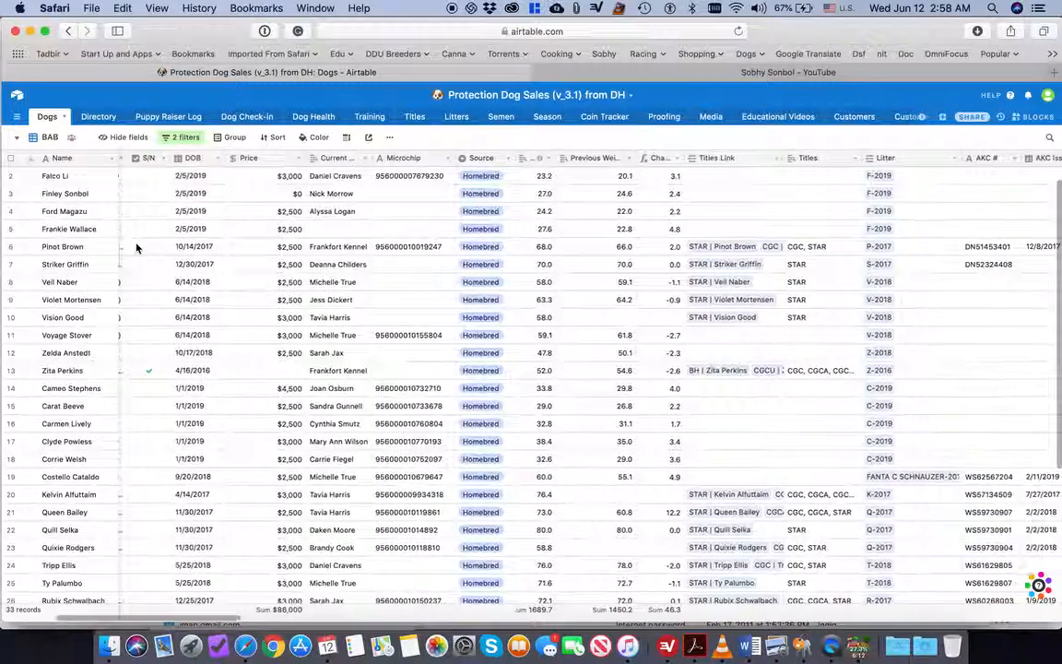
pyautogui.hscroll(-10, 137, 247)
pyautogui.scroll(1, 136, 247)
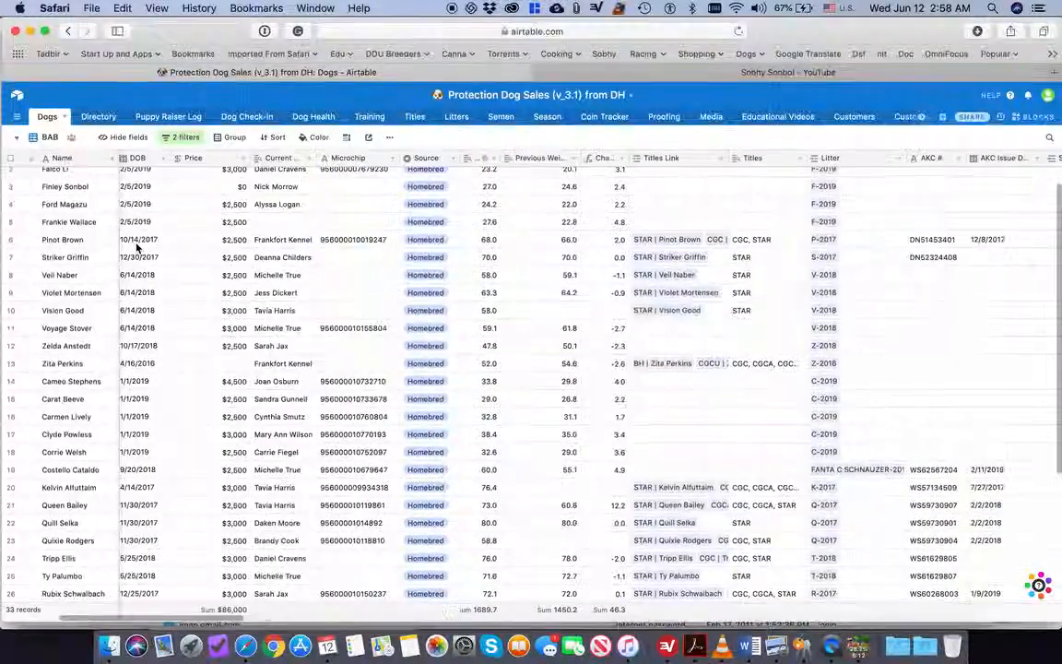
pyautogui.hscroll(-6, 136, 246)
pyautogui.scroll(1, 136, 246)
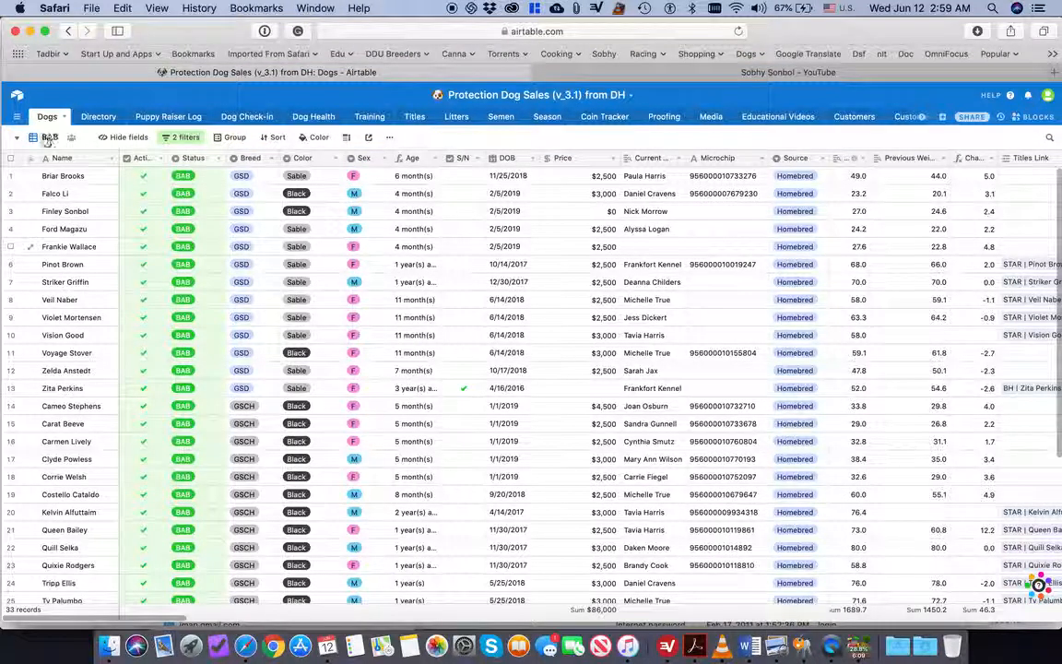
# Look through the remaining views of the Dogs table and switch to the Active Dogs view
pyautogui.click(48, 138)
pyautogui.scroll(-2, 100, 266)
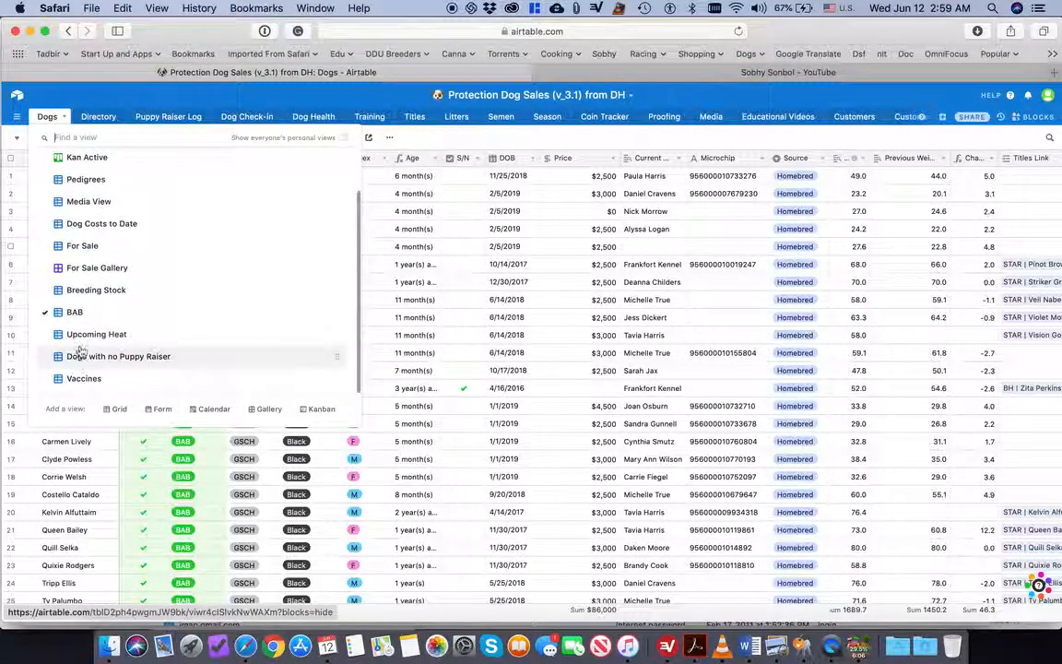
pyautogui.scroll(3, 81, 350)
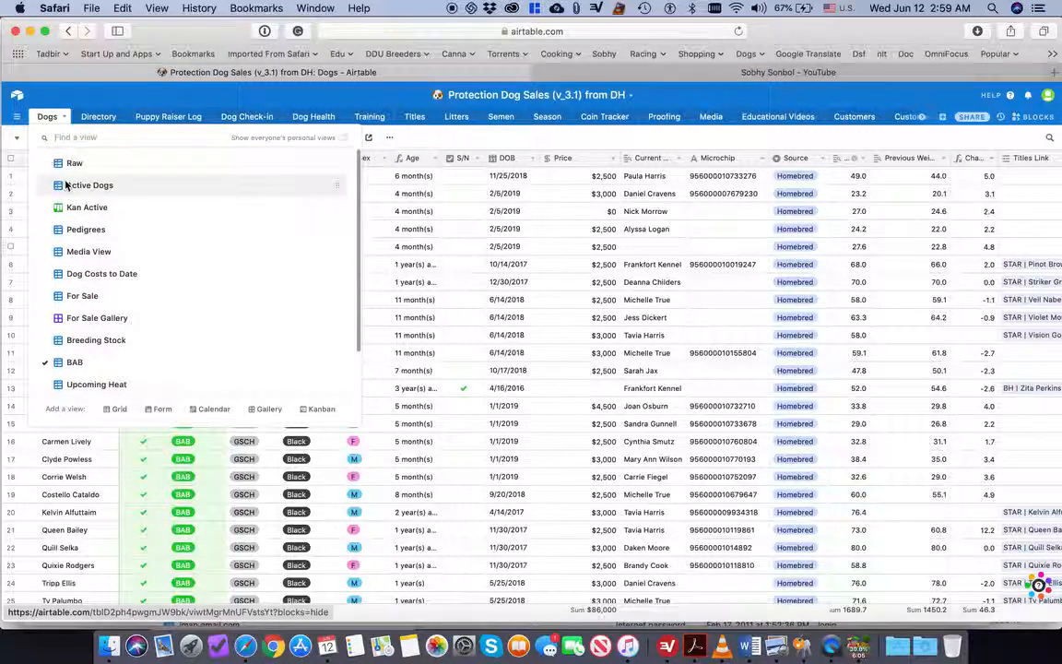
pyautogui.click(65, 186)
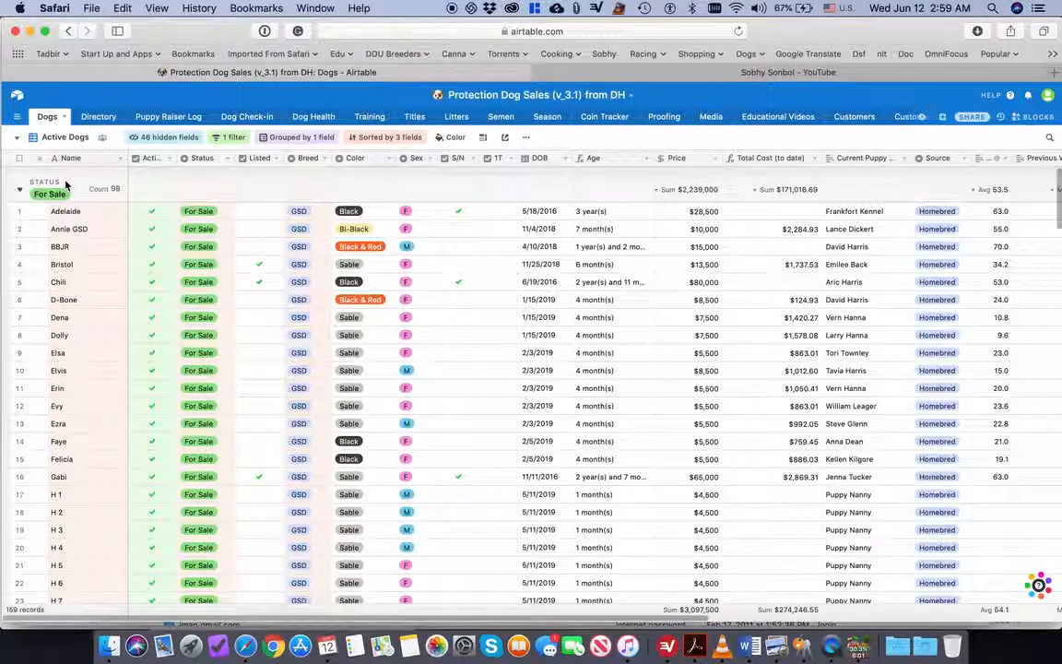